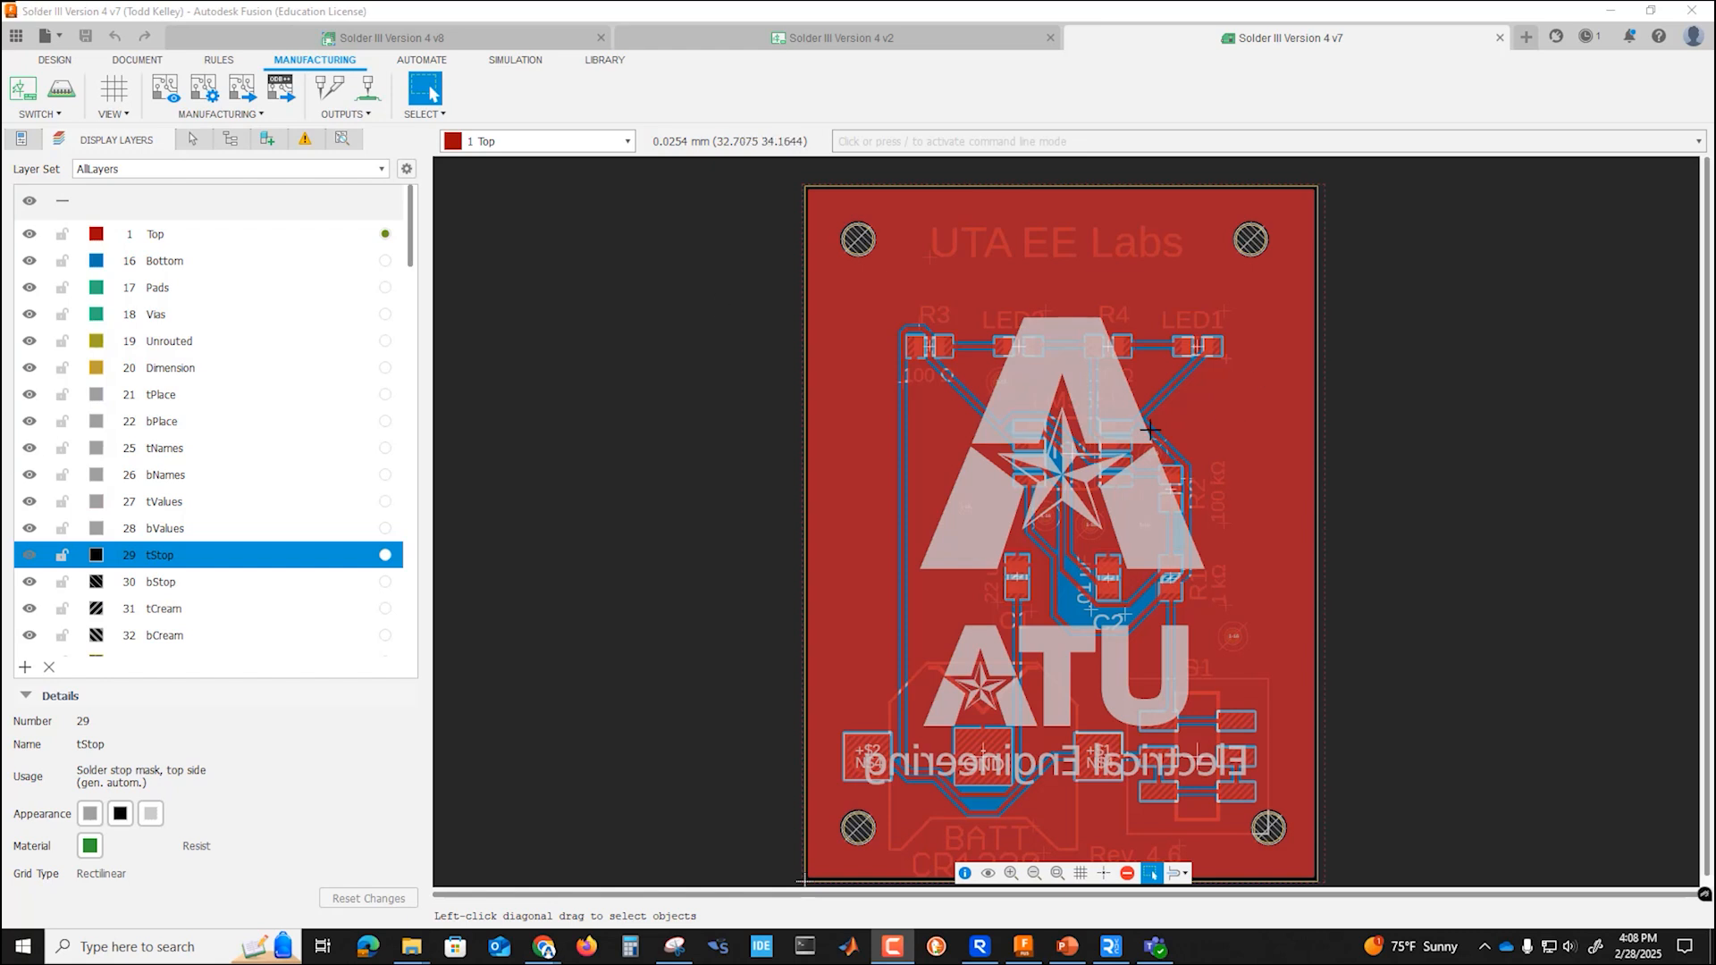
# Hide all board layers, then show only the tCream and Dimension layers
pyautogui.click(31, 204)
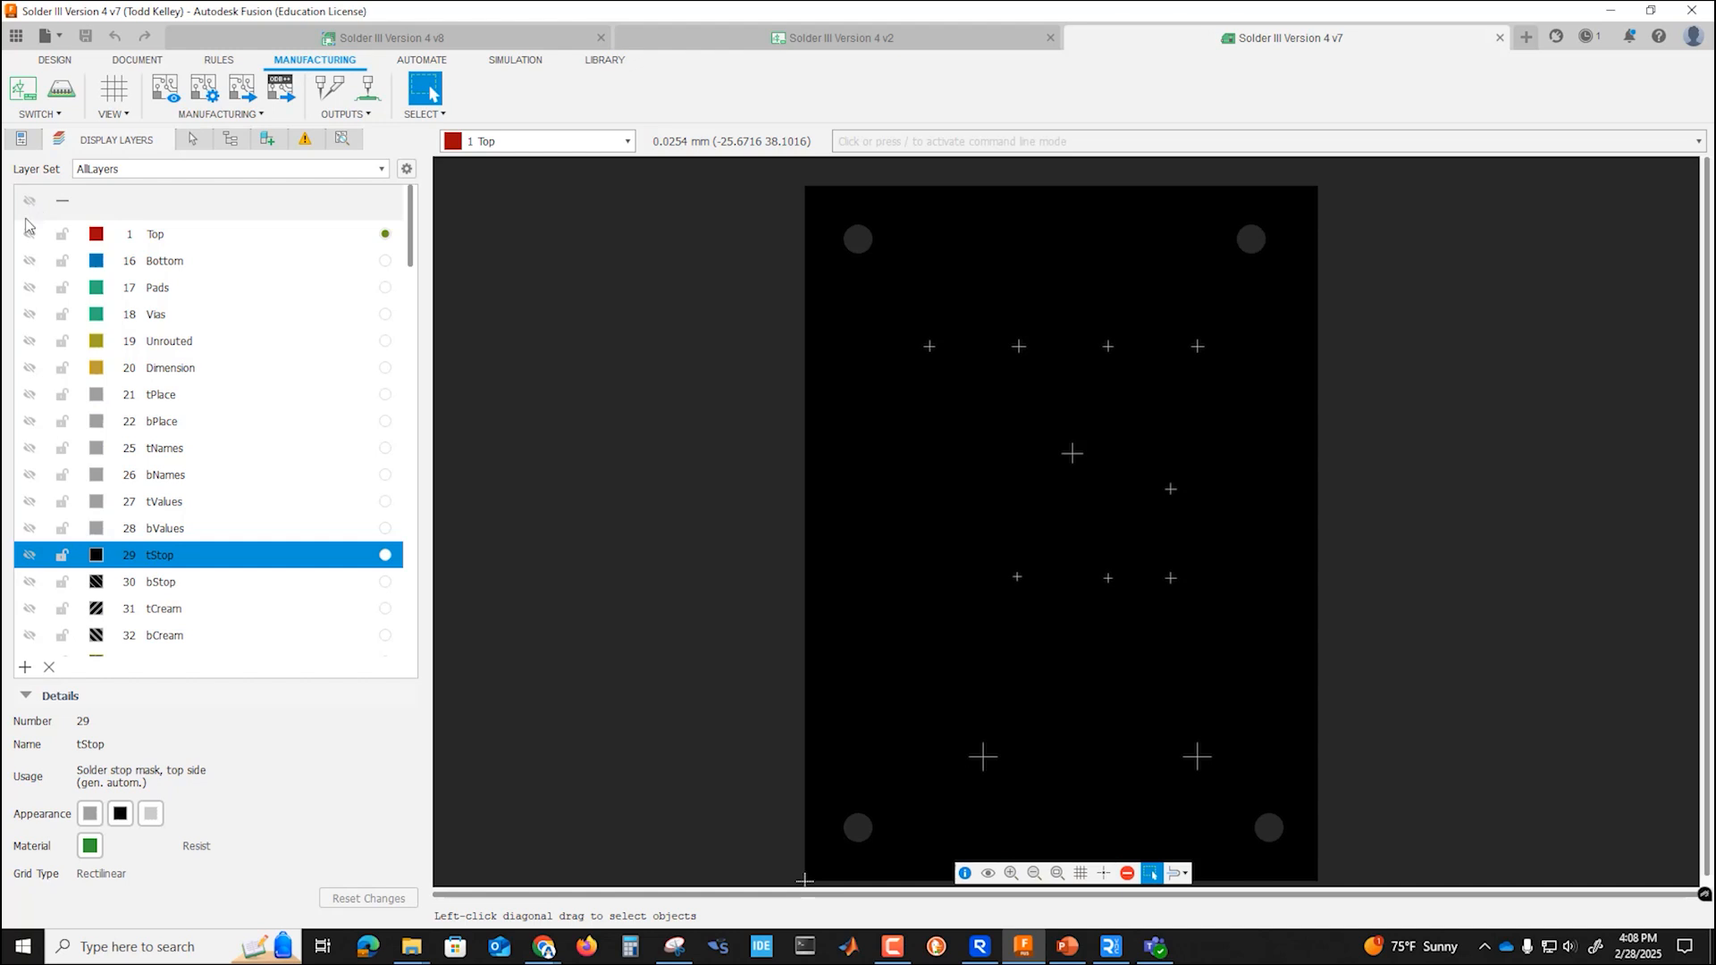
pyautogui.click(30, 609)
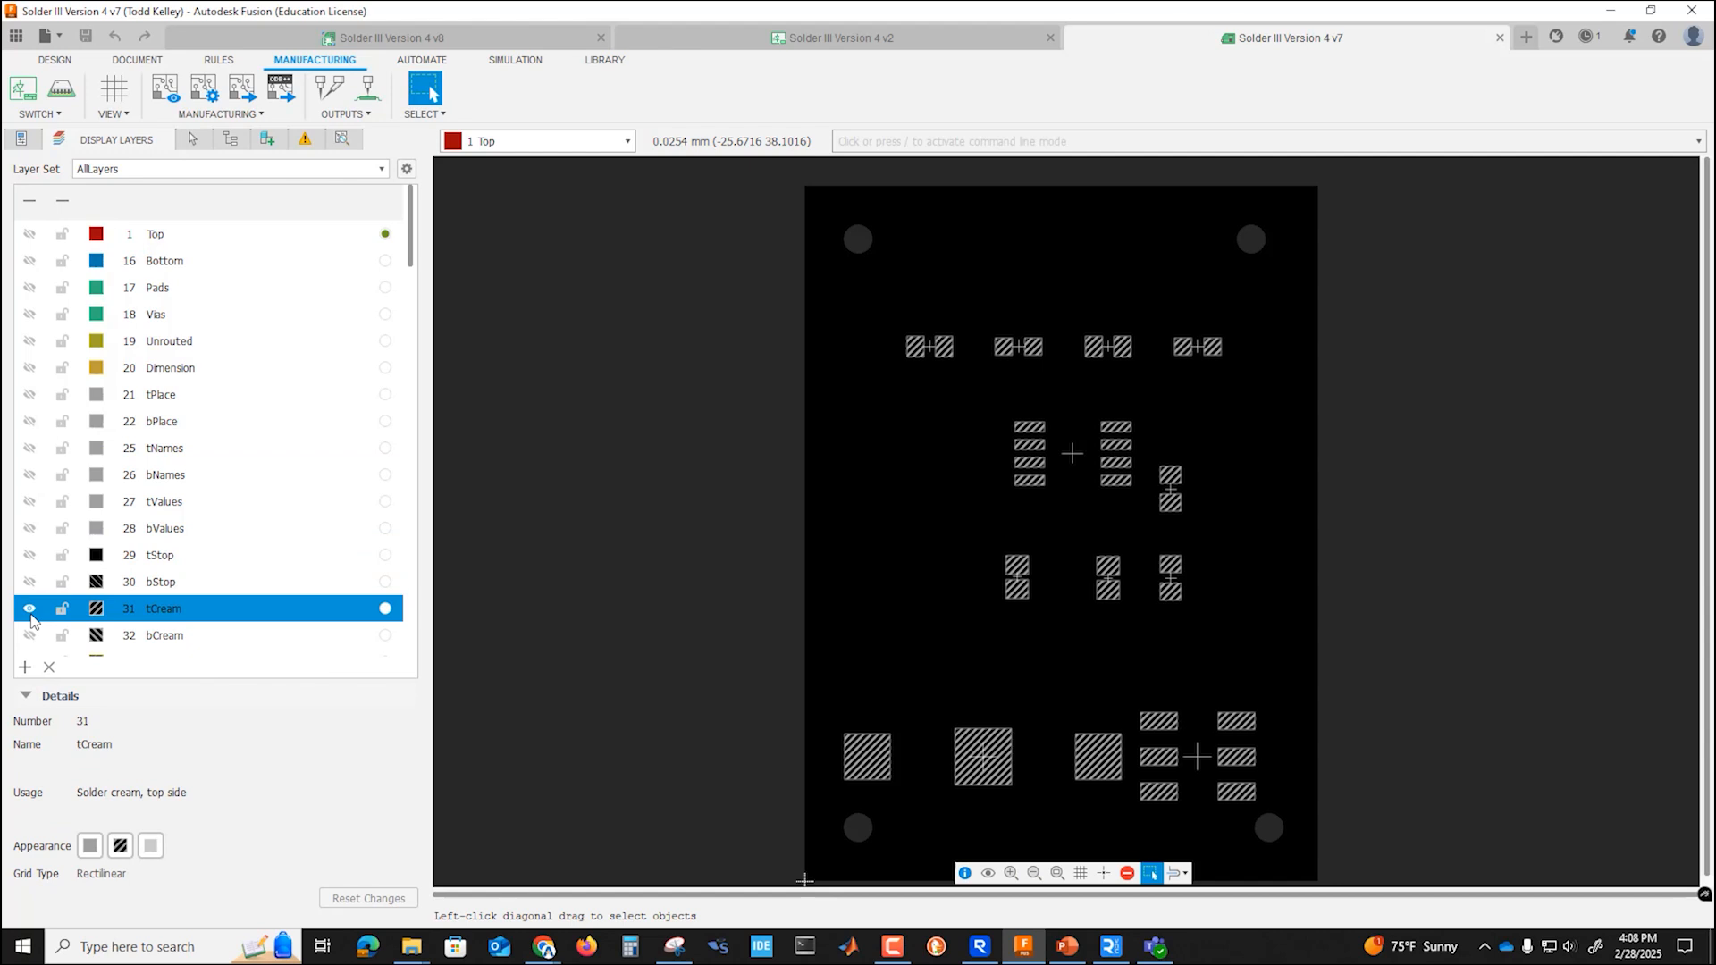
pyautogui.click(28, 369)
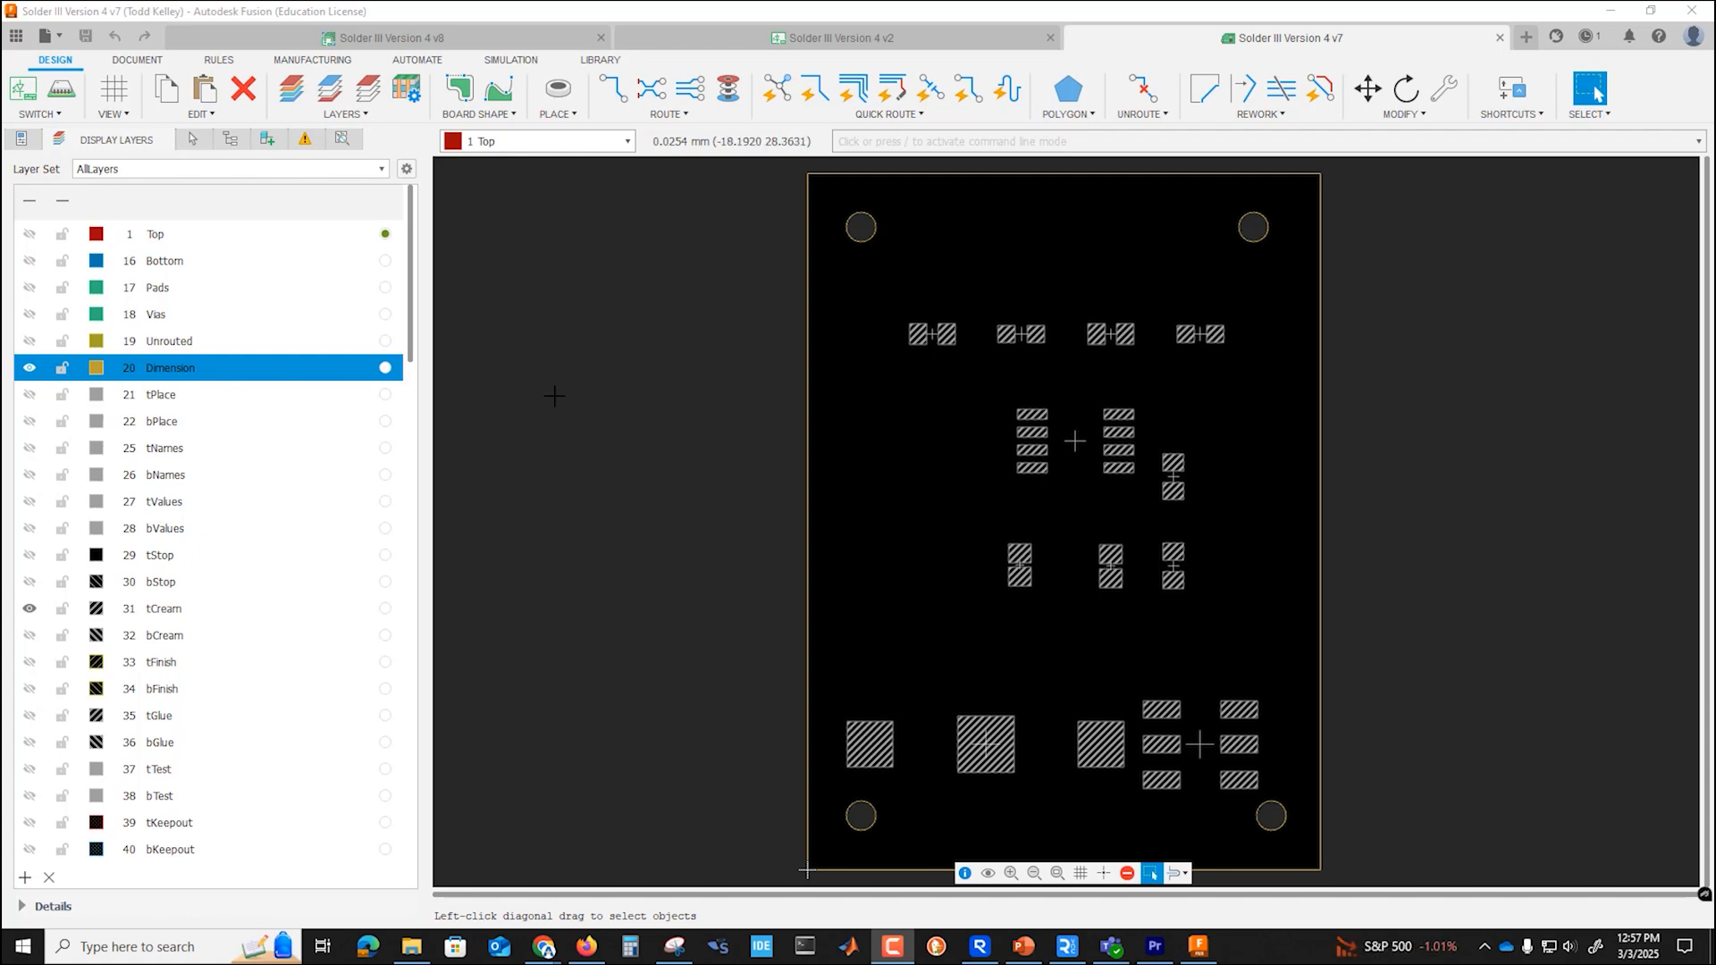
# Open the CAM Processor and select the Solderpaste Top Gerber output
pyautogui.click(313, 60)
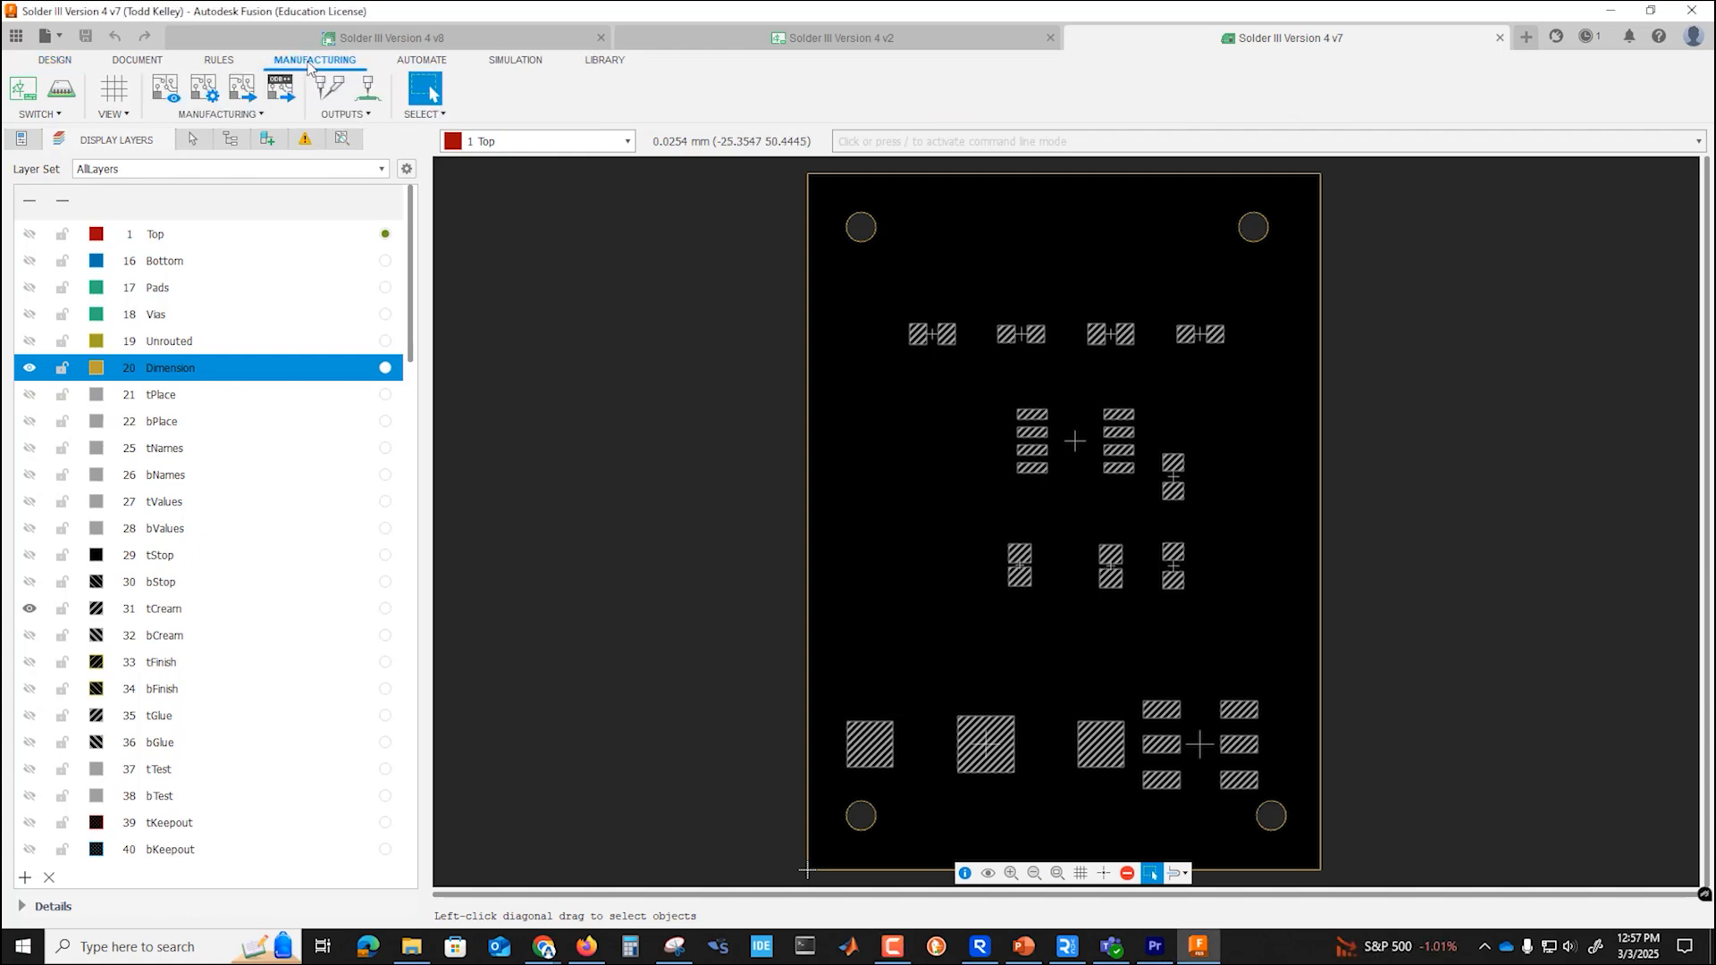
pyautogui.click(251, 120)
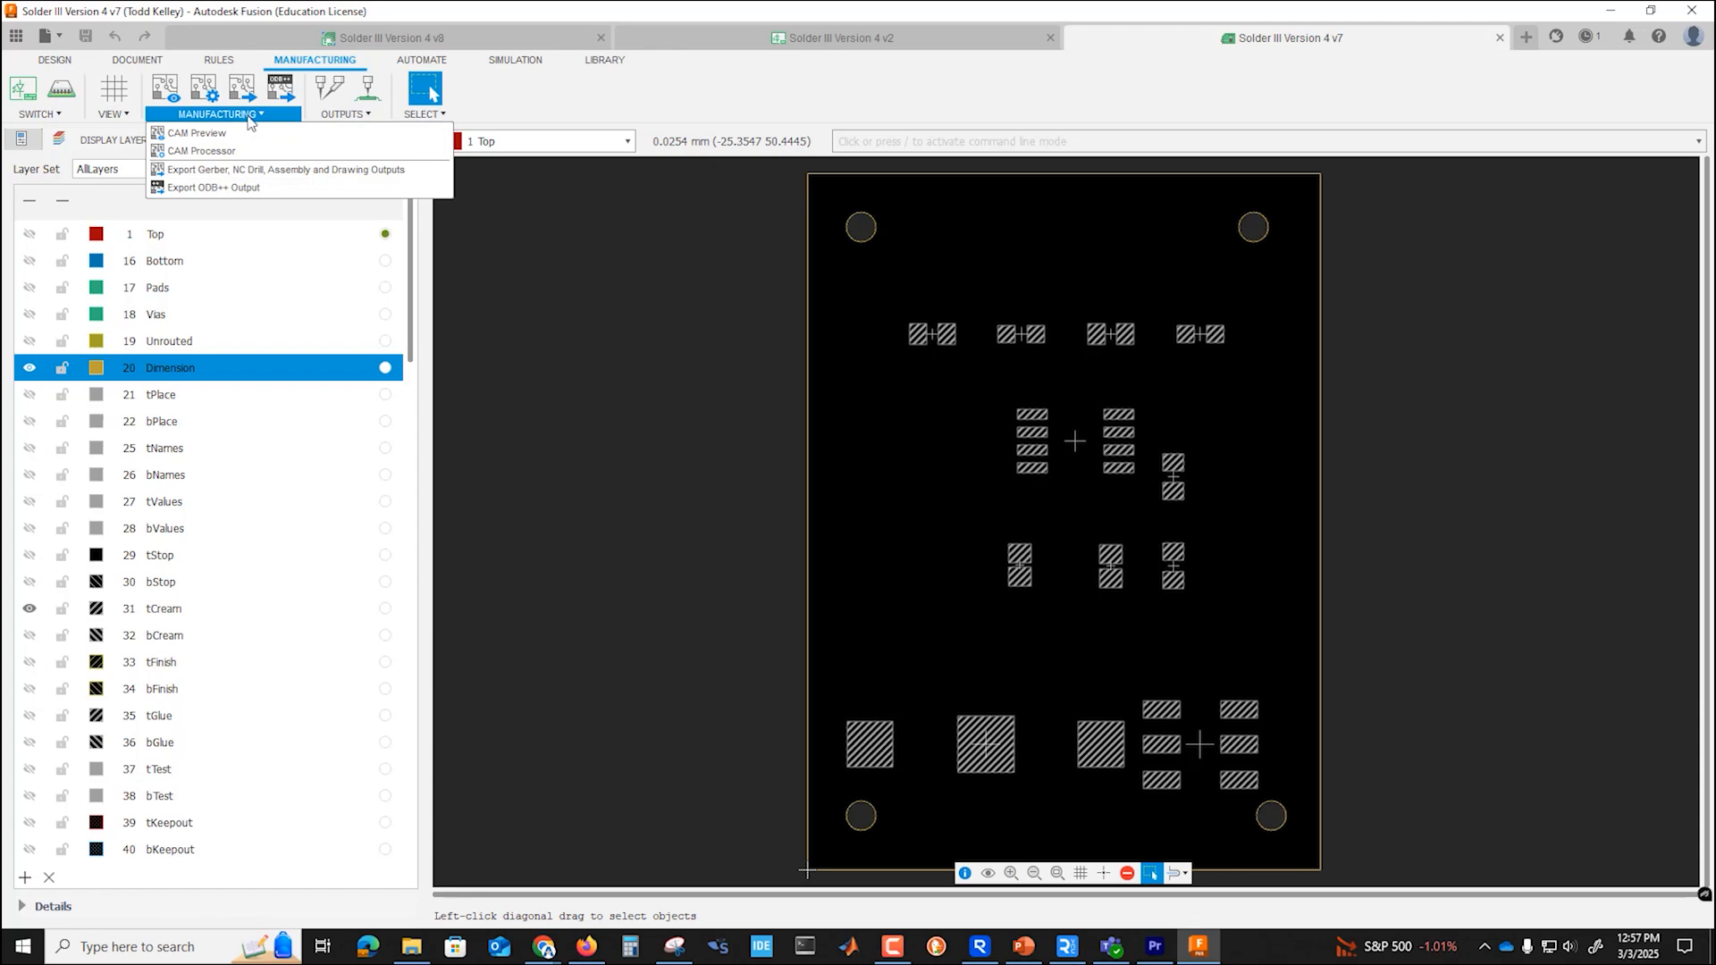
pyautogui.click(208, 152)
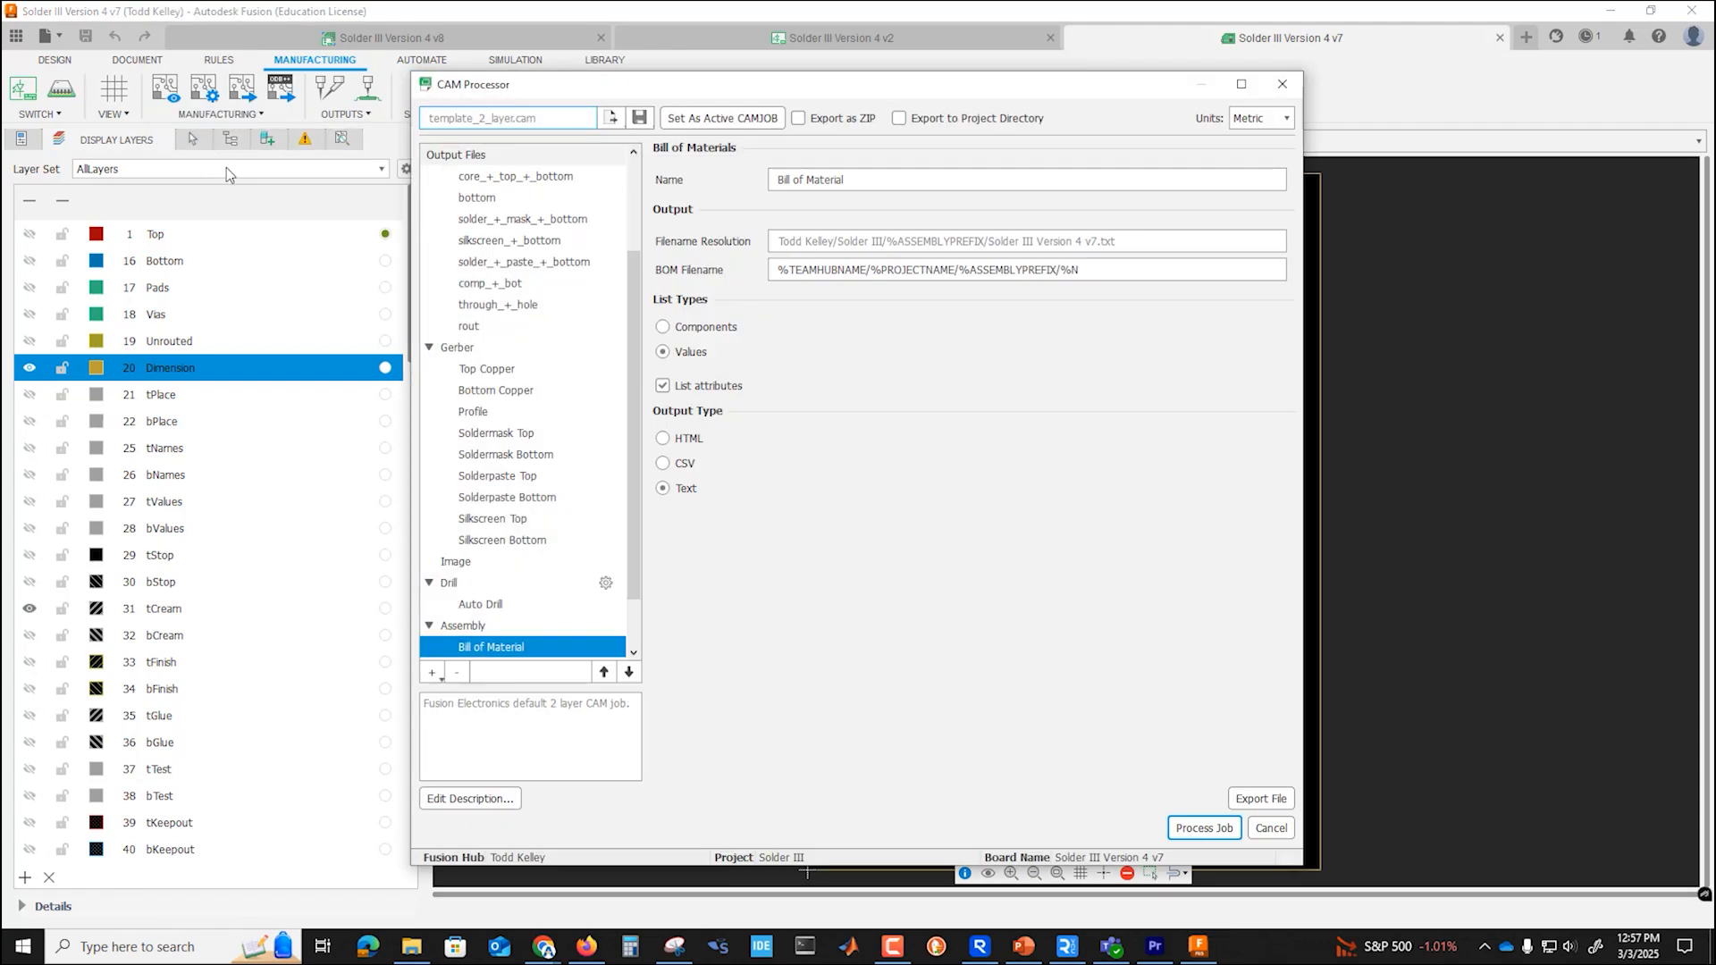
pyautogui.click(491, 477)
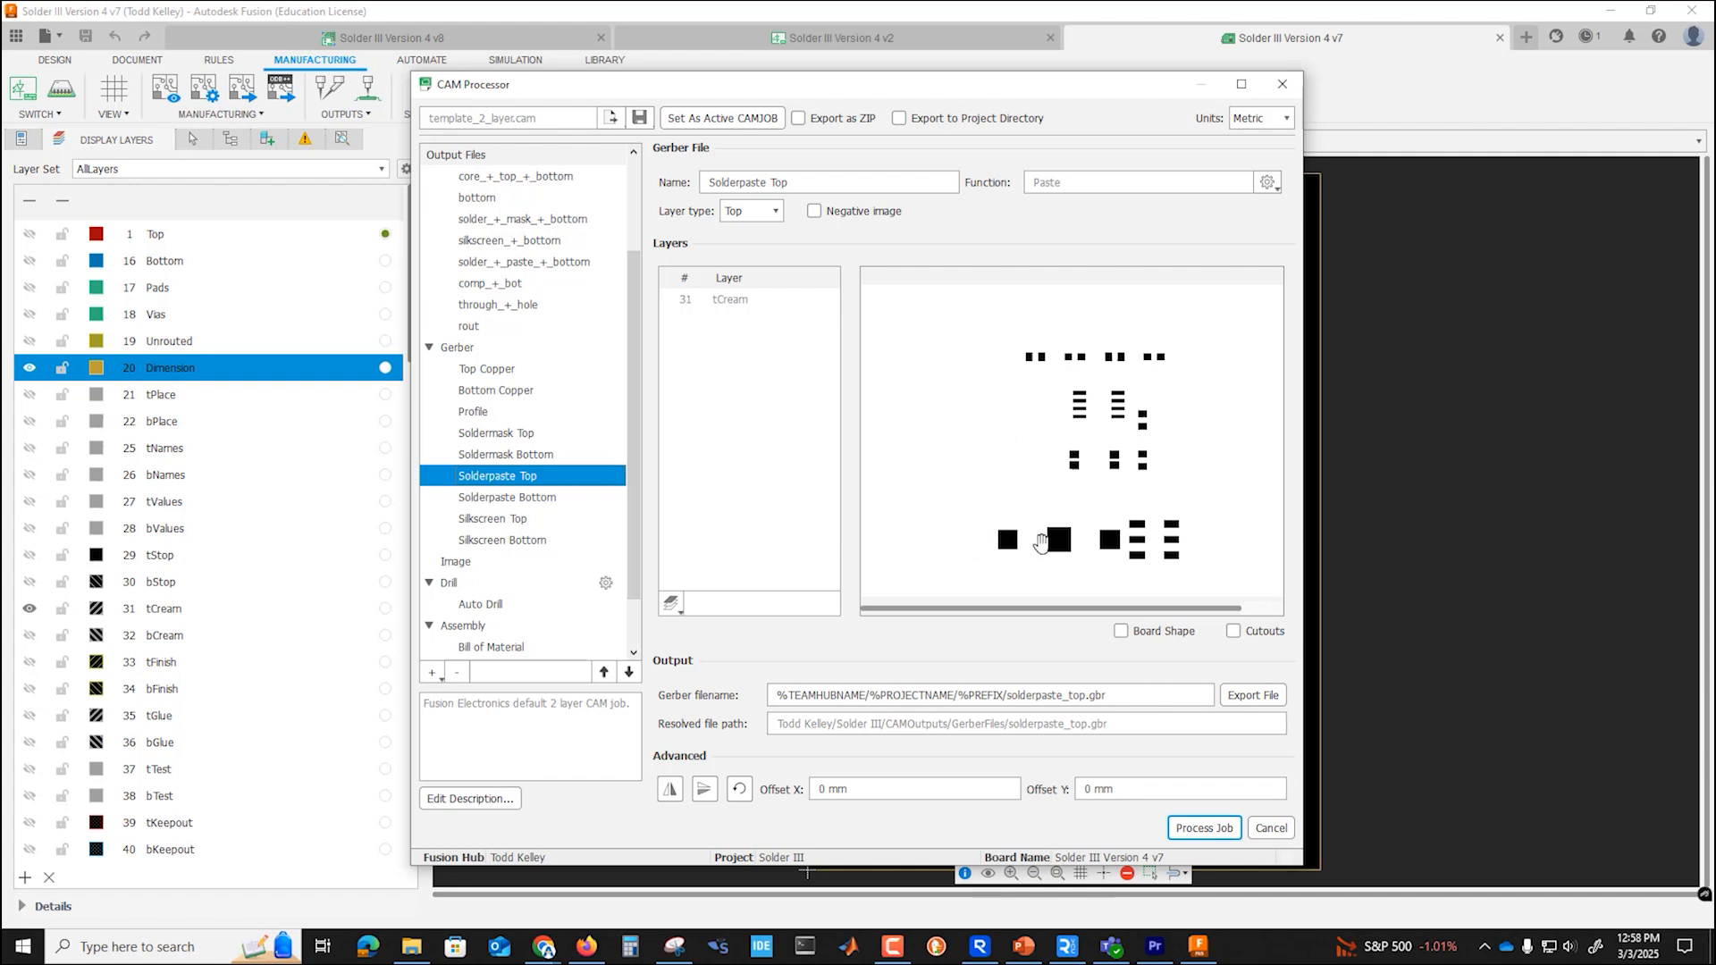
# Add the tStop layer to the Solderpaste Top output alongside tCream
pyautogui.click(671, 605)
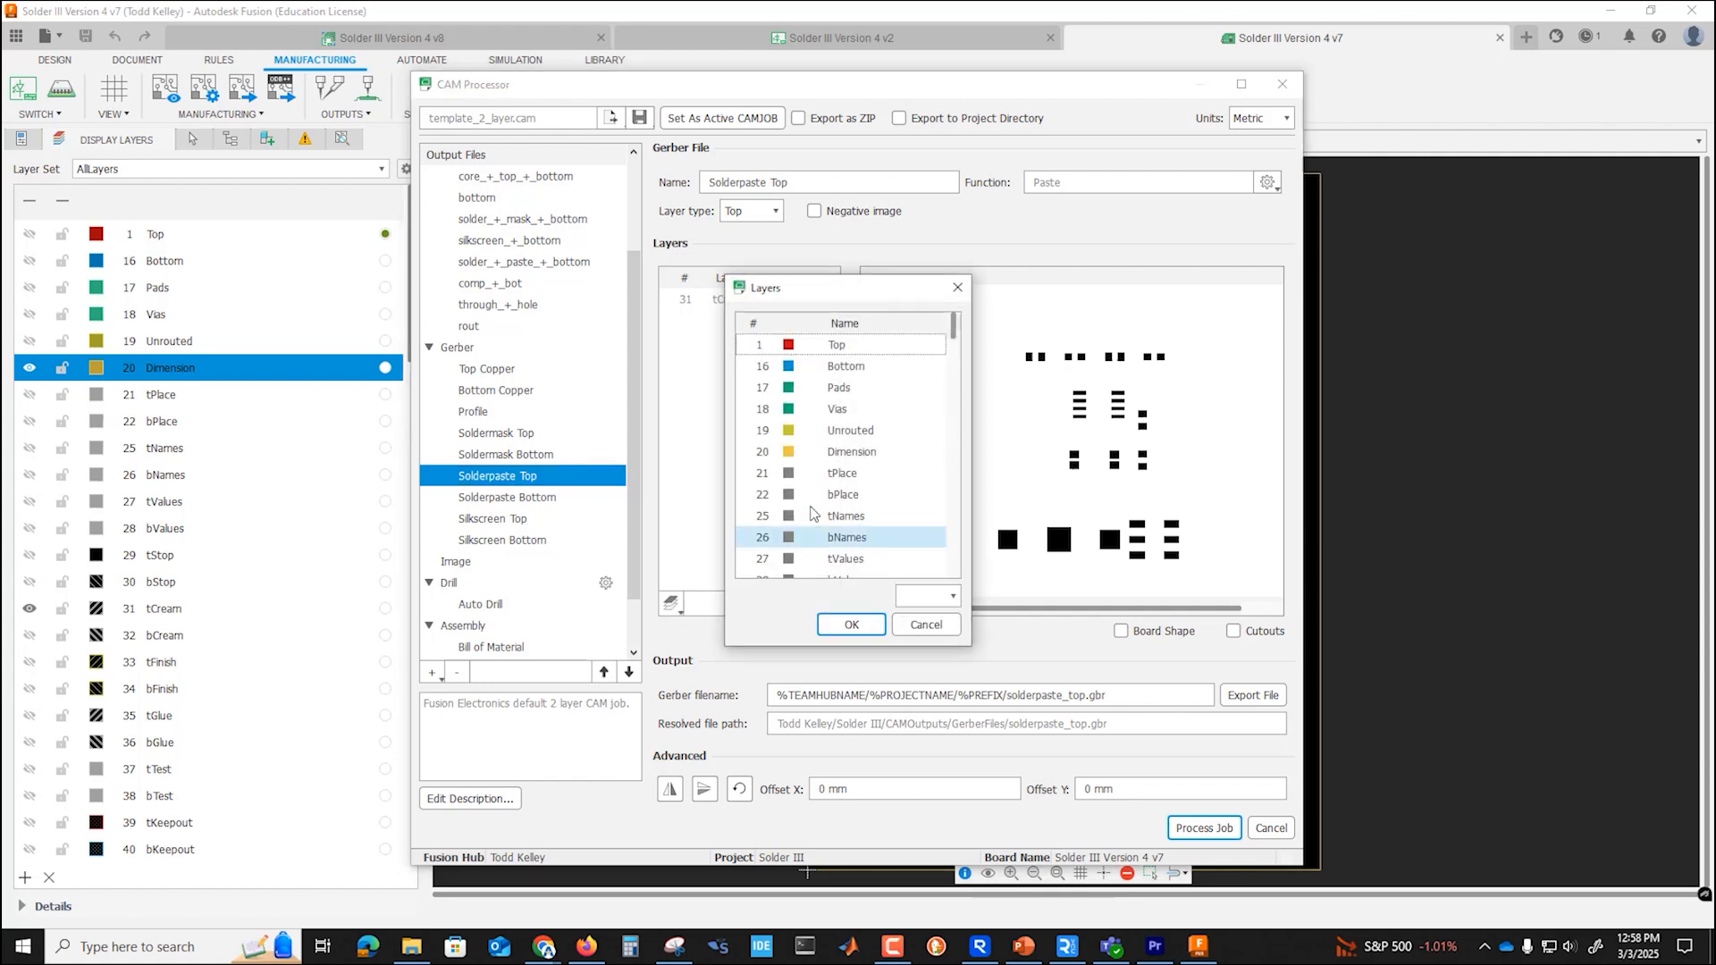
pyautogui.scroll(-5, 816, 494)
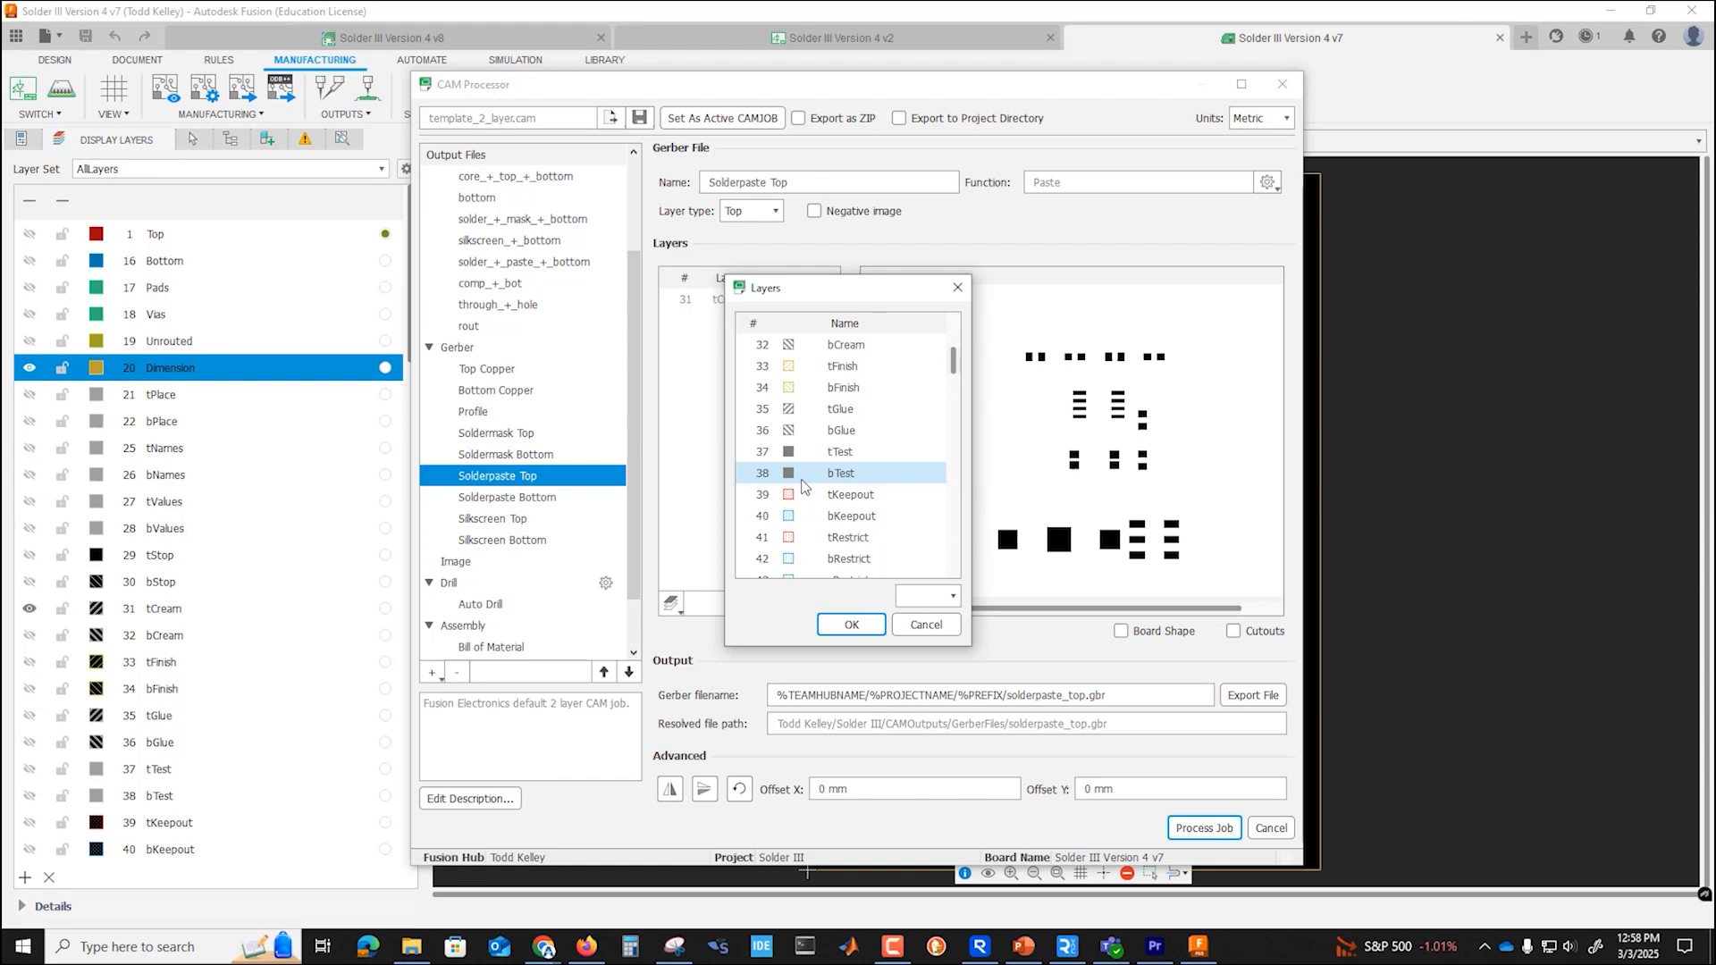
pyautogui.scroll(4, 790, 488)
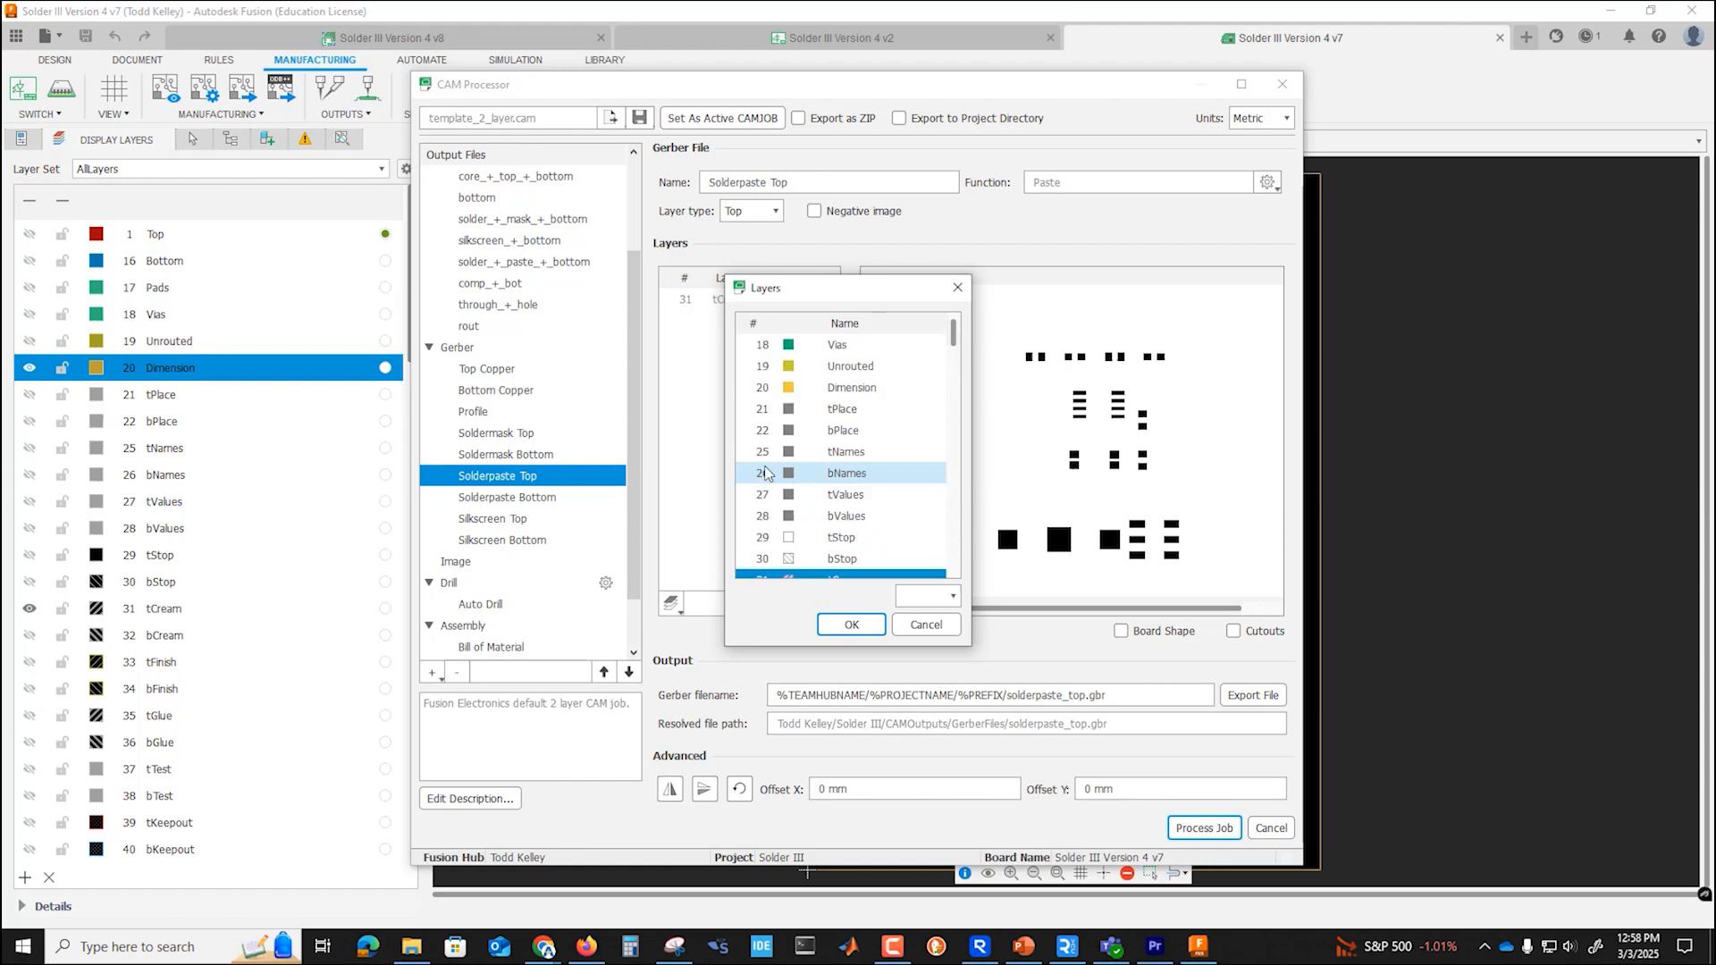
pyautogui.keyDown('ctrl'); pyautogui.click(782, 538); pyautogui.keyUp('ctrl')
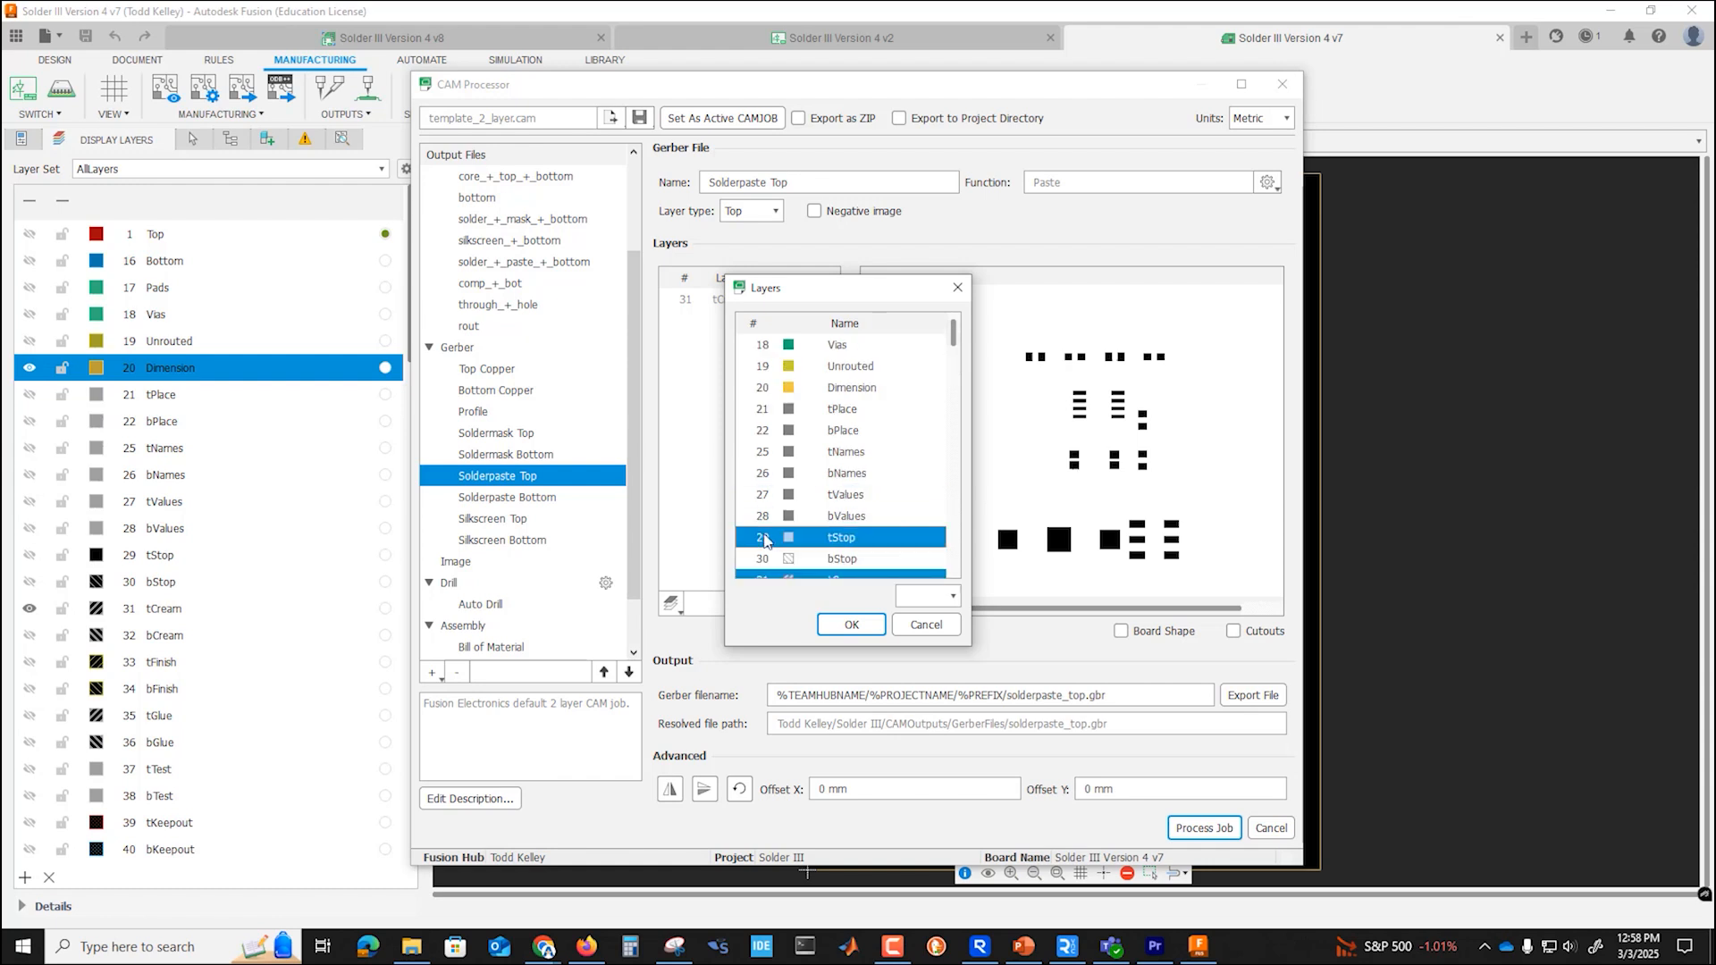
pyautogui.click(851, 624)
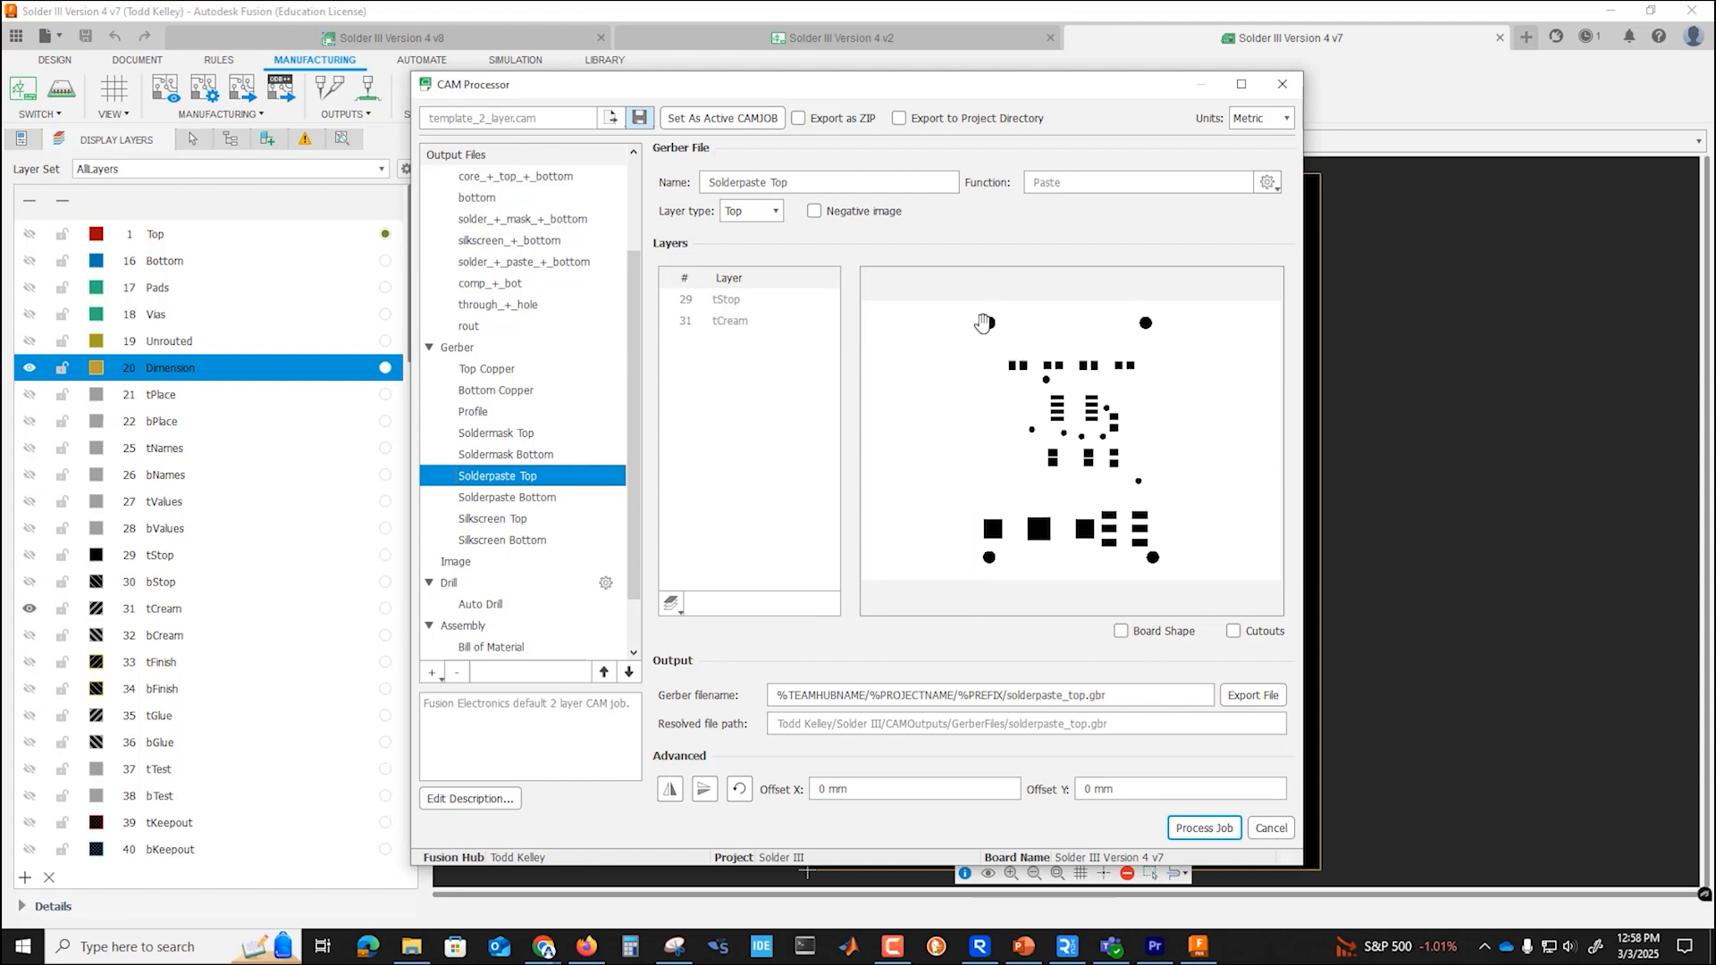
# Remove the tStop layer from the Solderpaste Top output, keeping only tCream
pyautogui.click(672, 604)
pyautogui.click(835, 472)
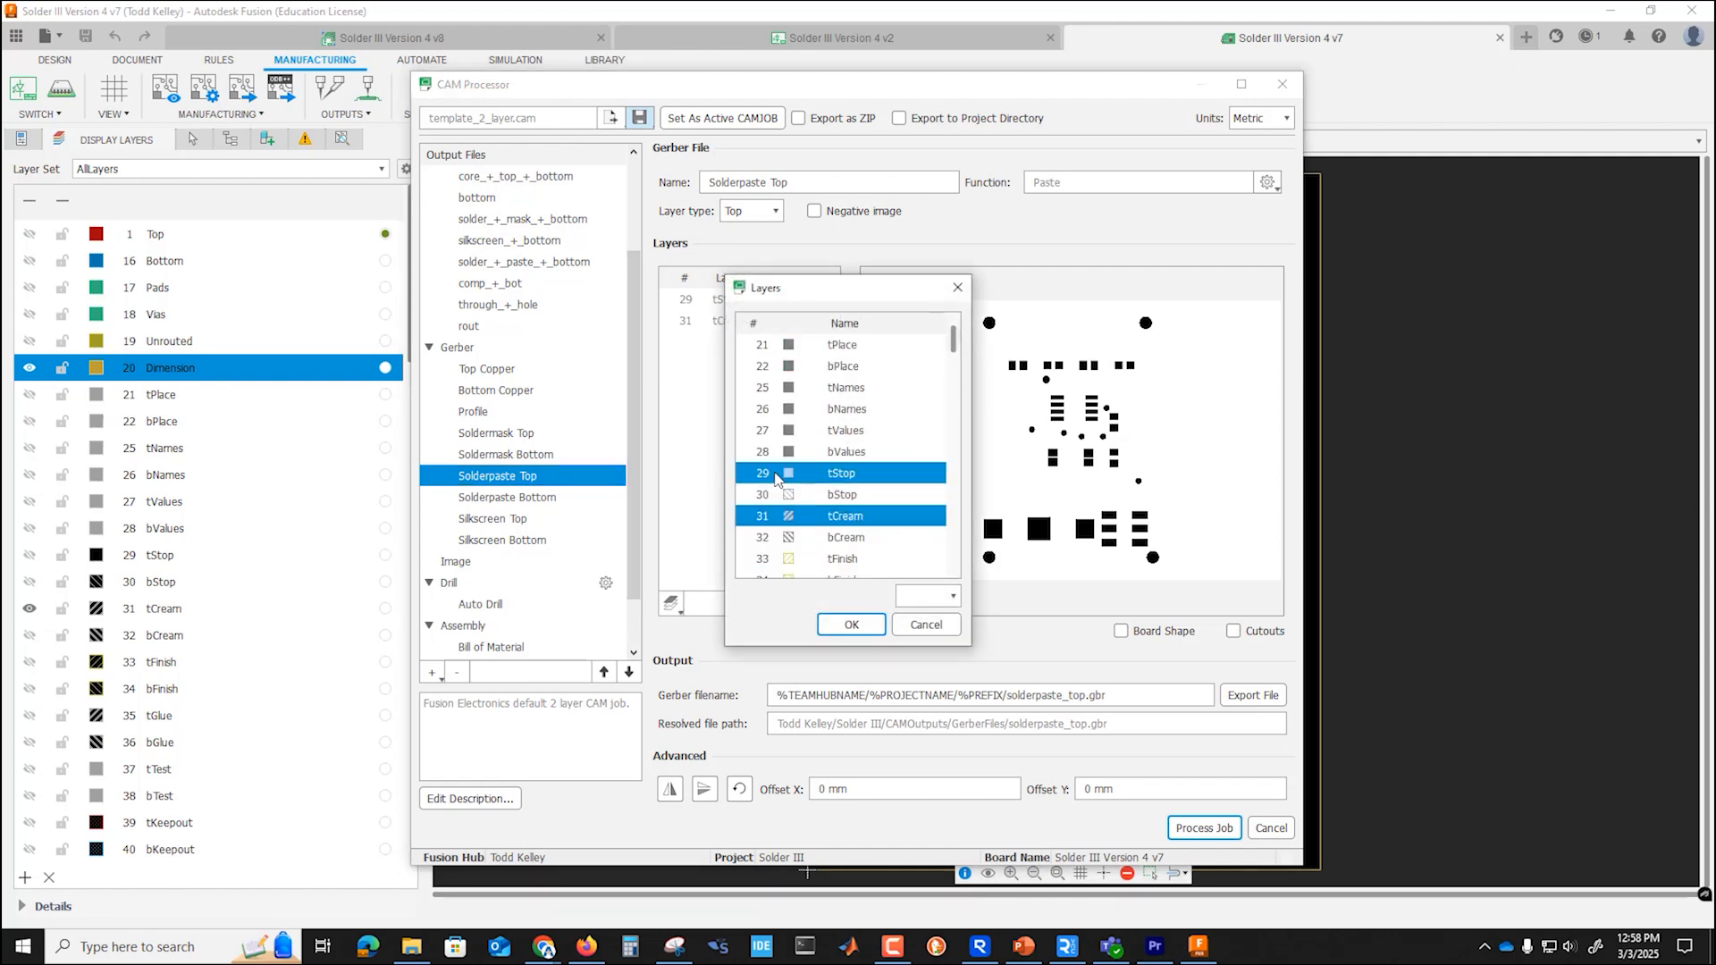
pyautogui.click(853, 625)
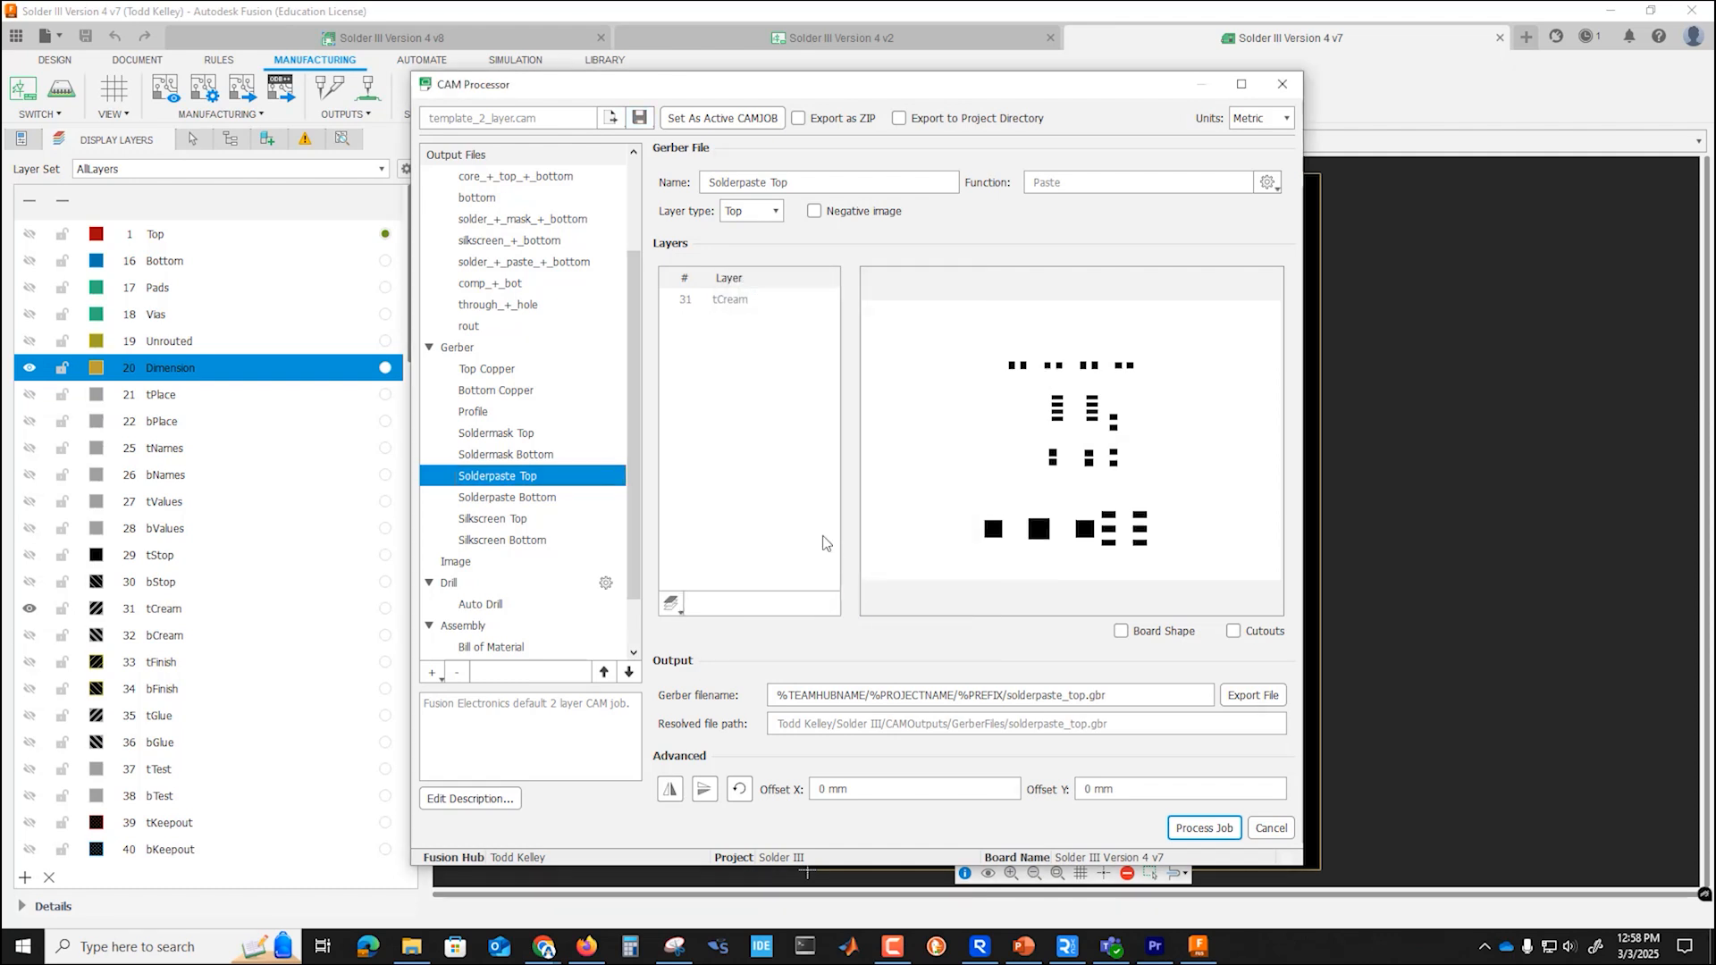
# Process the CAM job and export its output files to the Downloads folder
pyautogui.click(1192, 831)
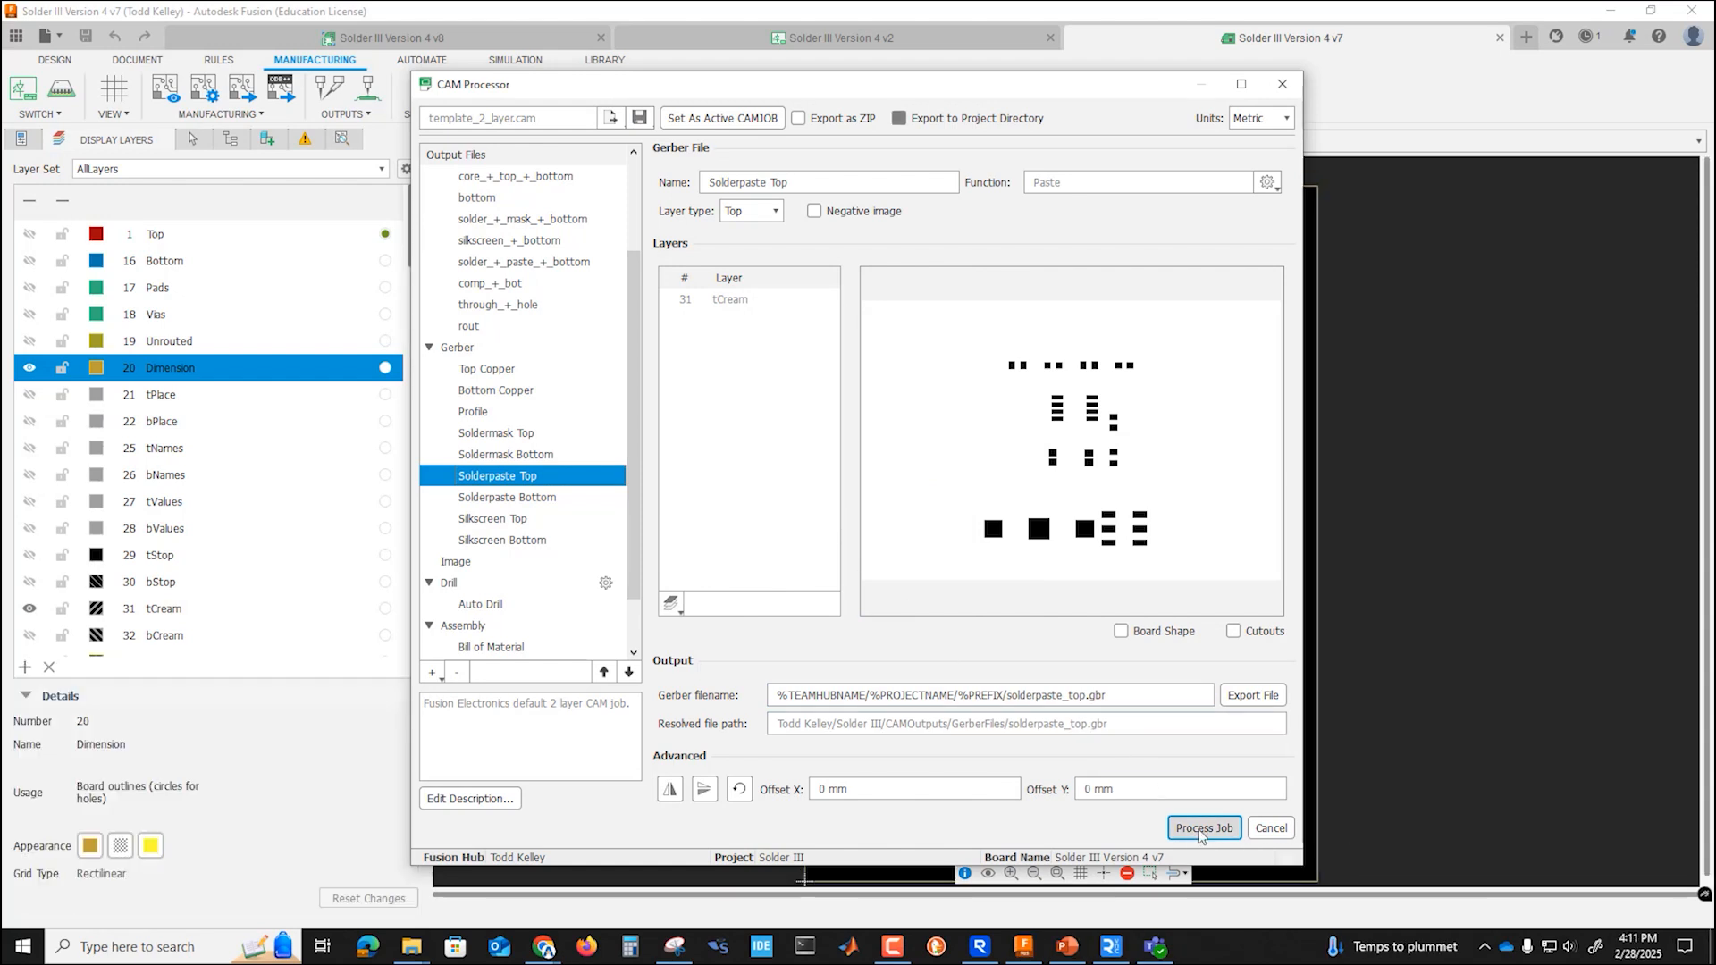
pyautogui.click(1201, 829)
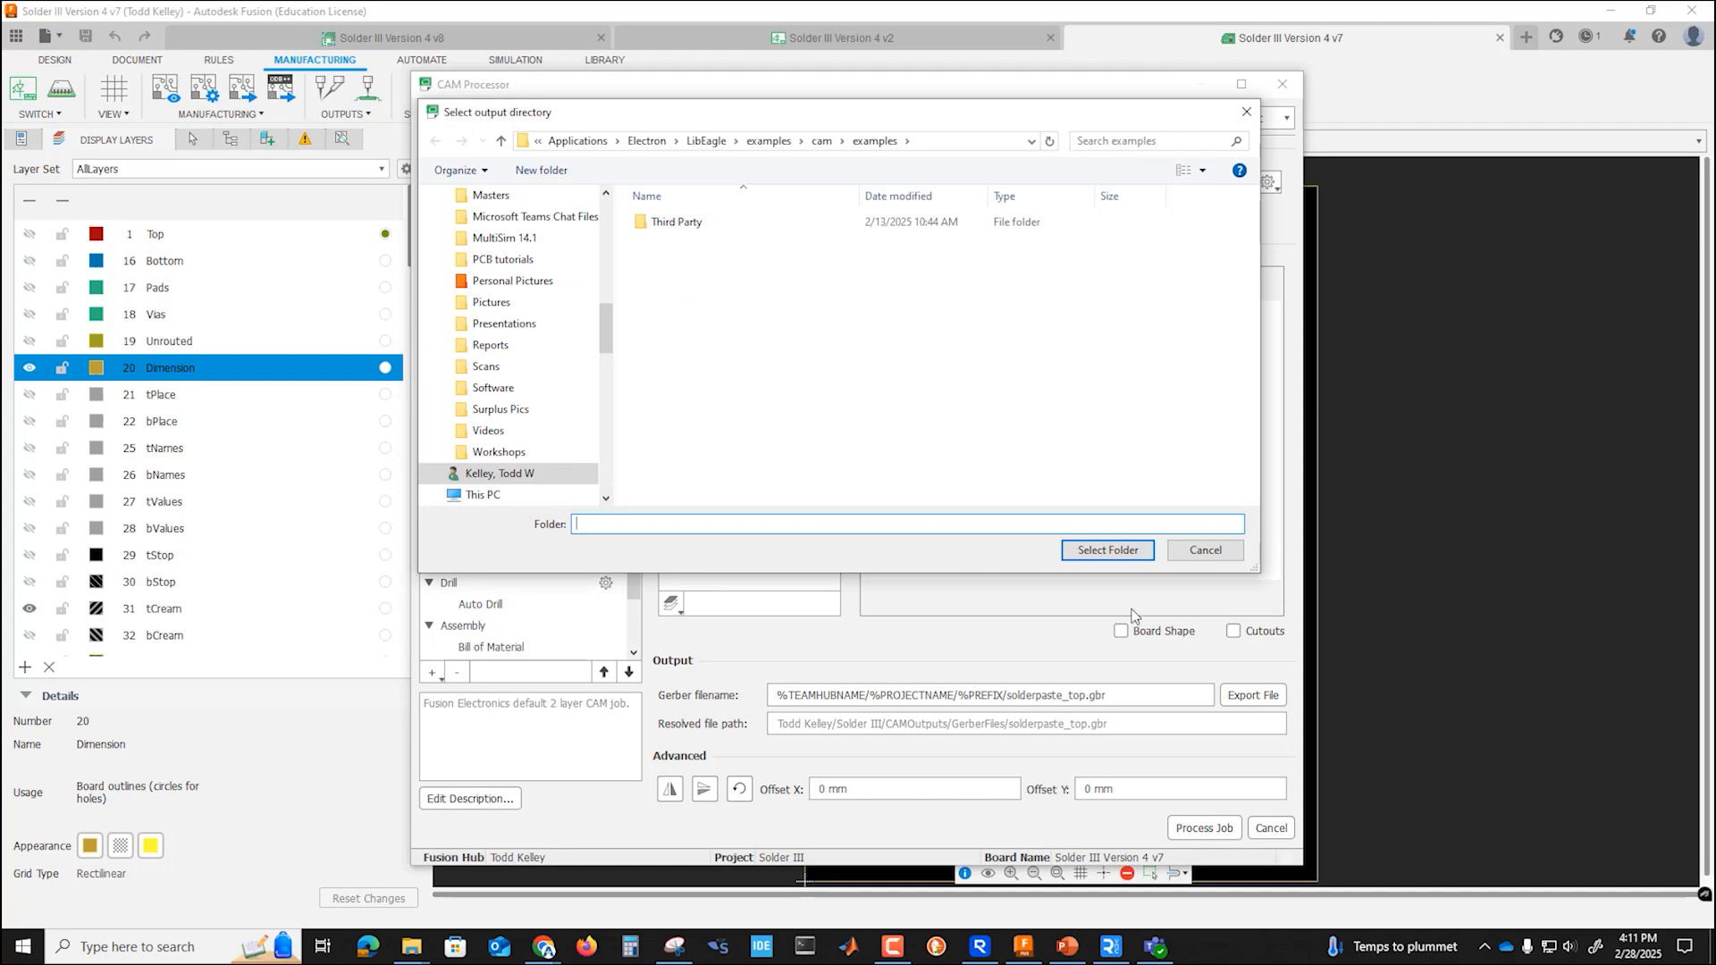
pyautogui.moveTo(606, 327); pyautogui.dragTo(623, 204)
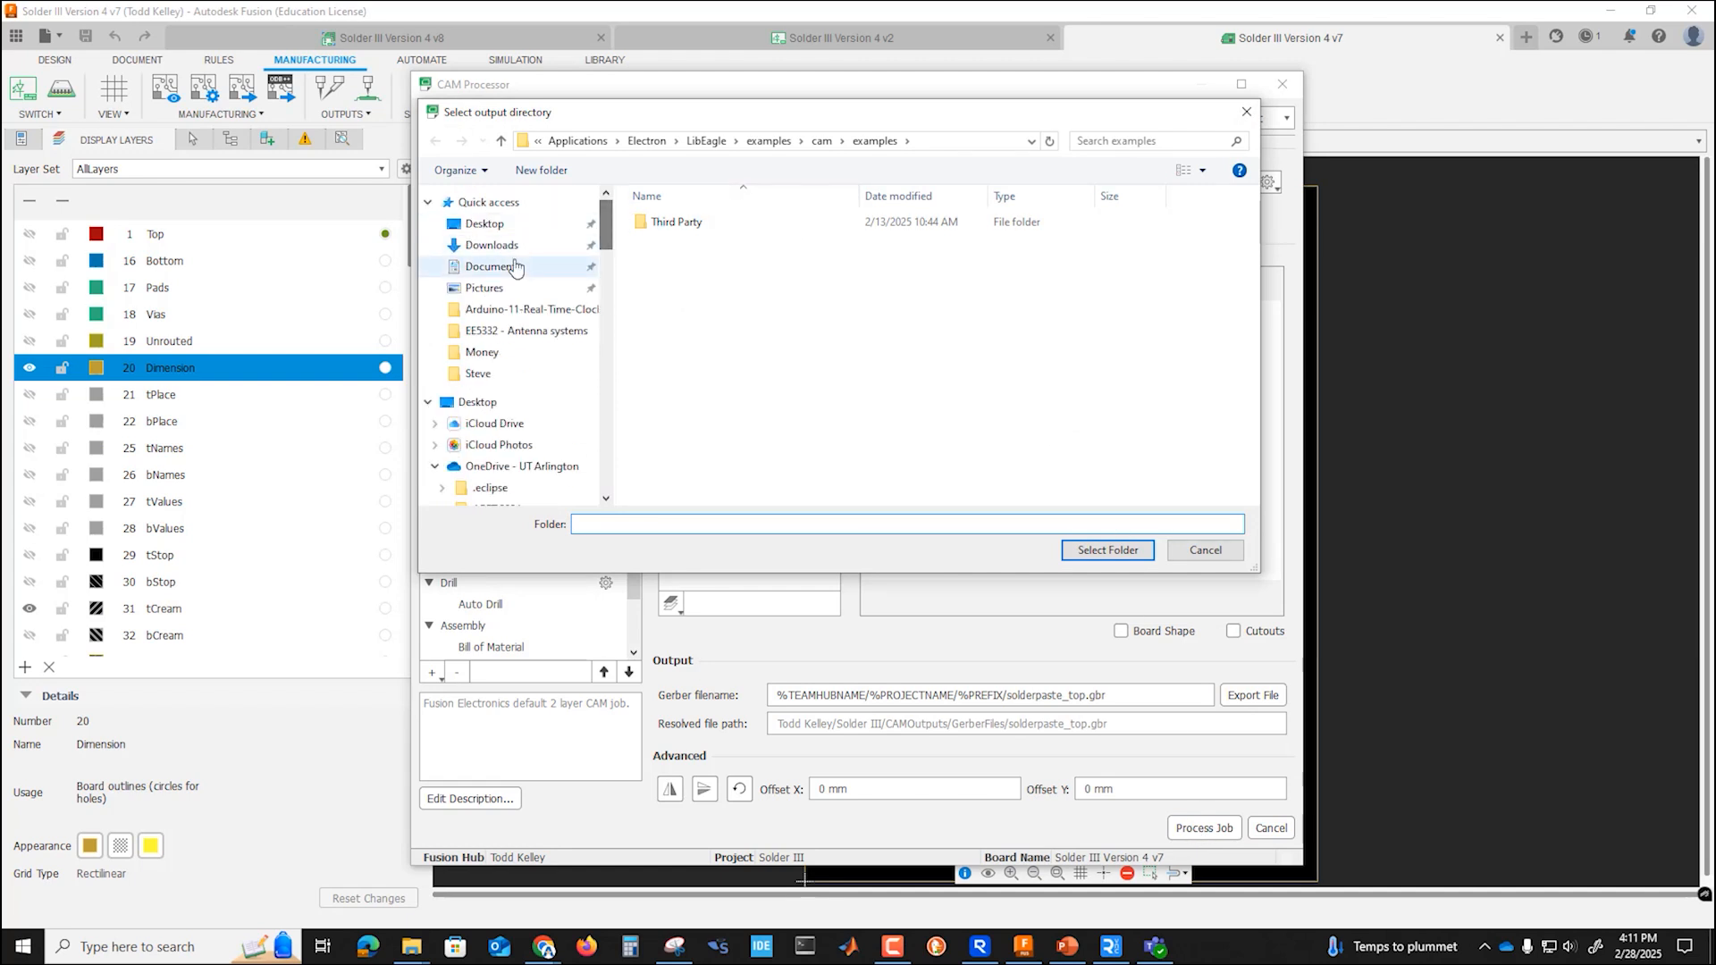
pyautogui.click(491, 245)
pyautogui.click(1101, 551)
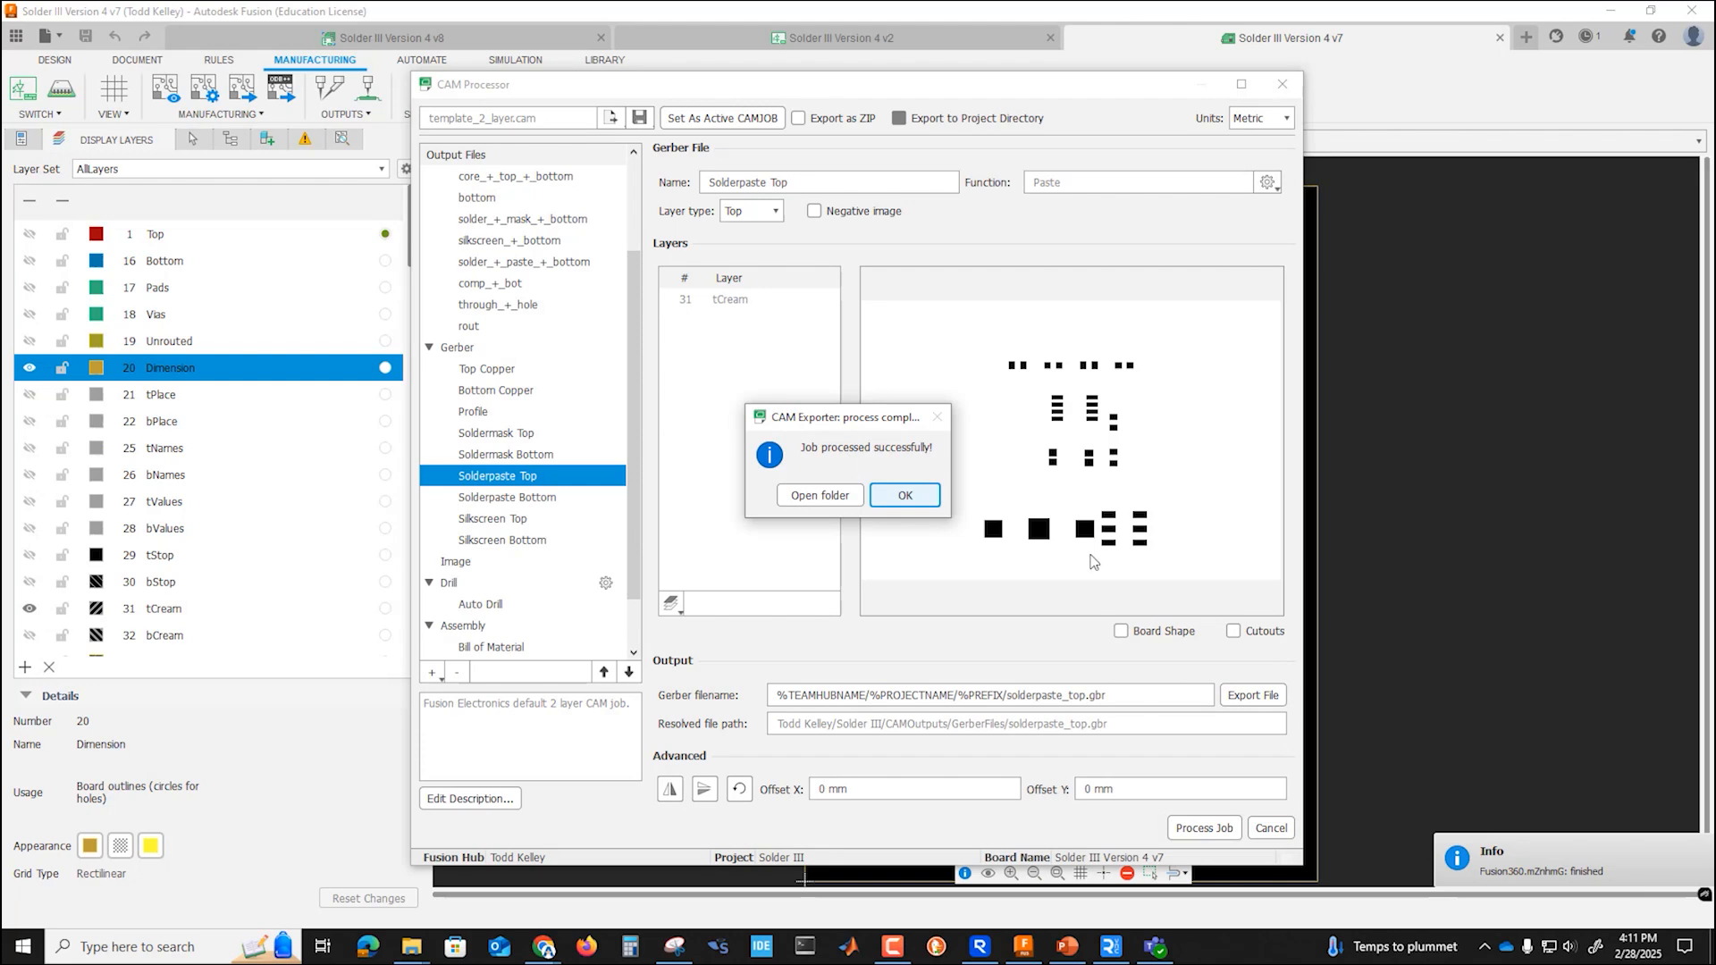
# Open the export folder, go to Solder III > CAMOutputs > GerberFiles and locate solderpaste_top.gbr
pyautogui.click(829, 502)
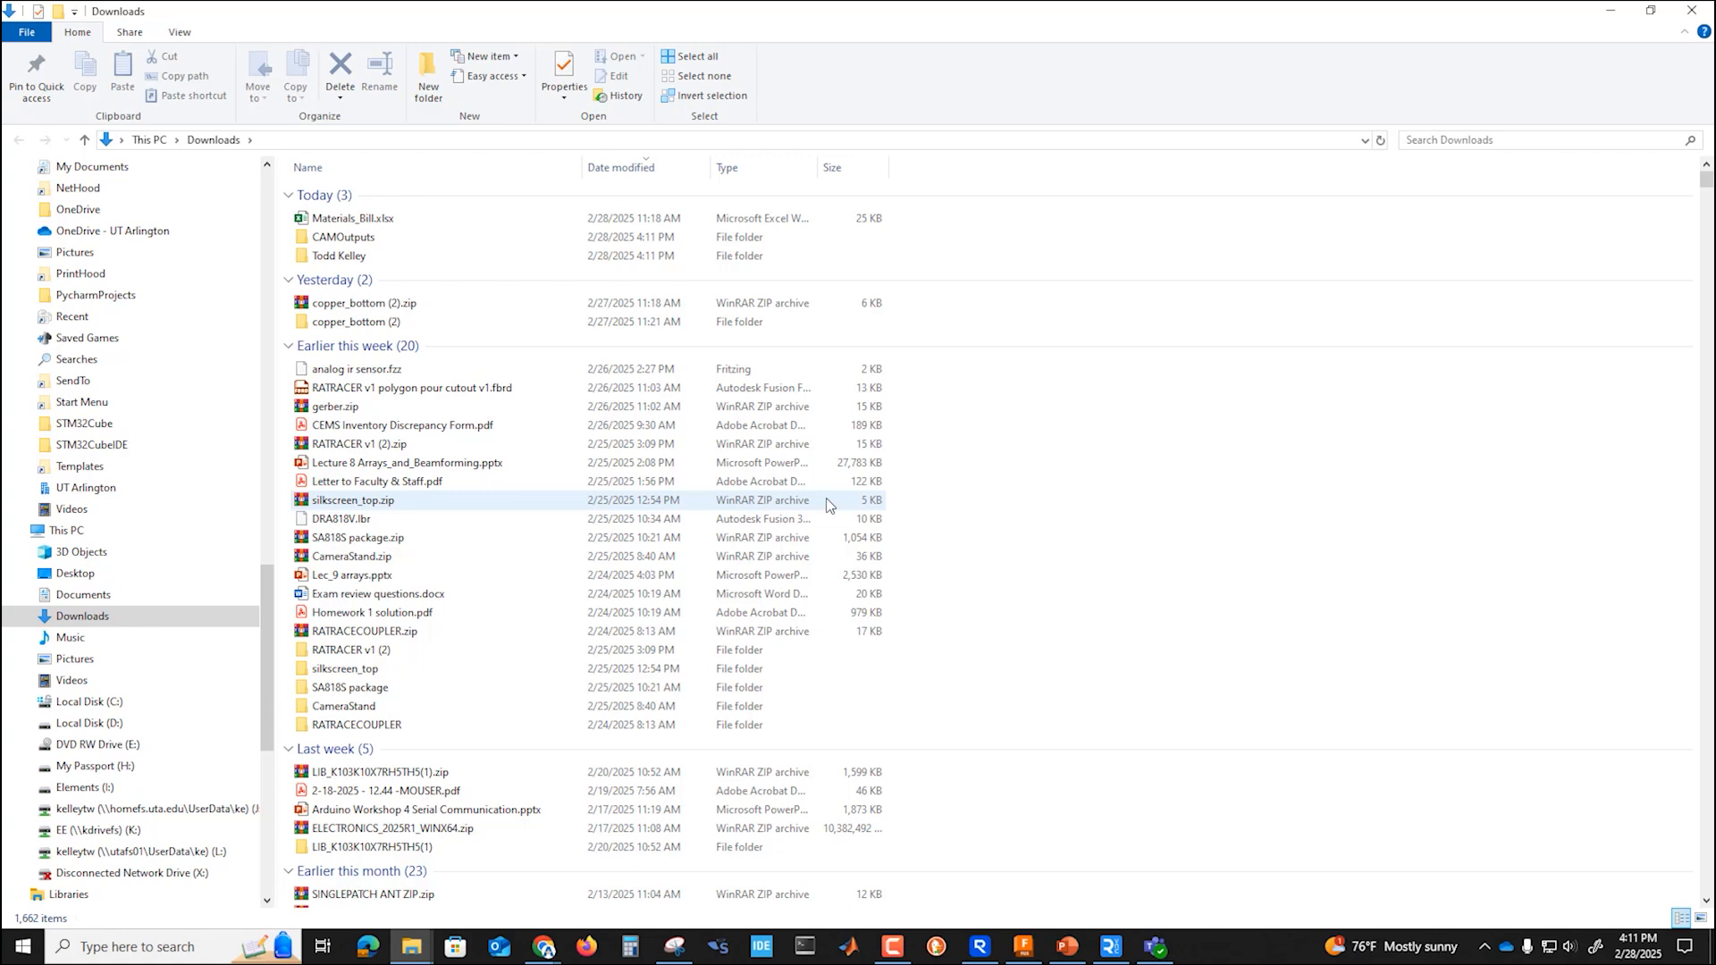
pyautogui.doubleClick(363, 260)
pyautogui.doubleClick(356, 202)
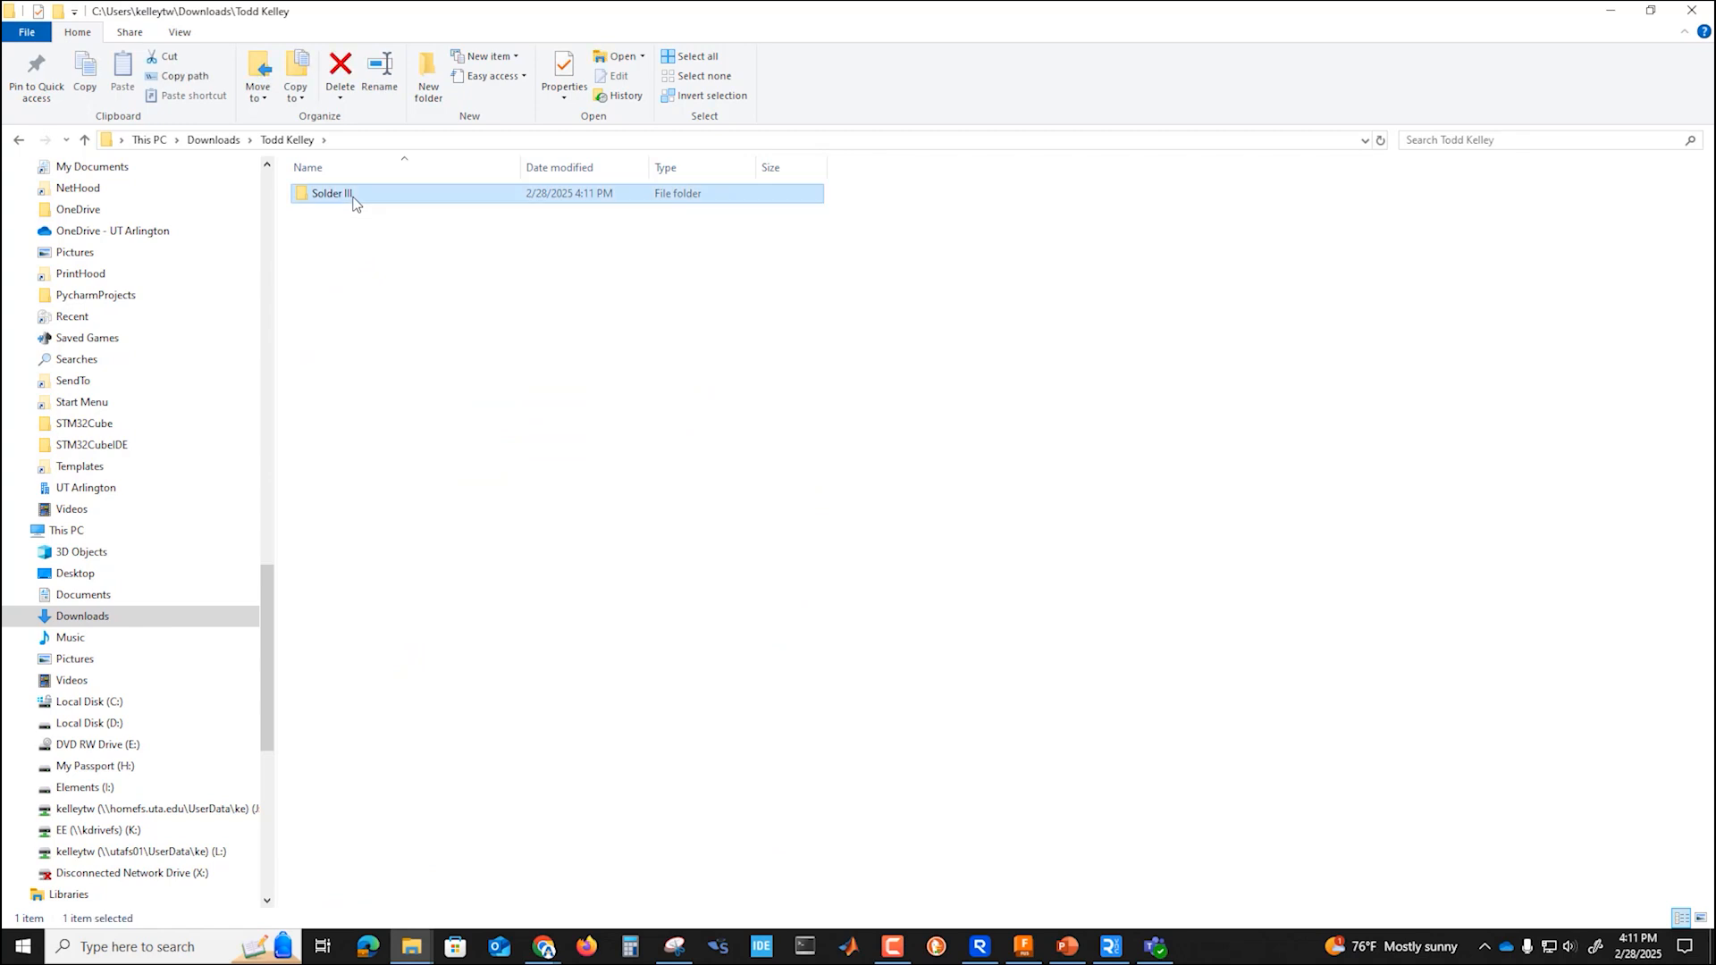
pyautogui.click(355, 202)
pyautogui.doubleClick(355, 202)
pyautogui.doubleClick(348, 231)
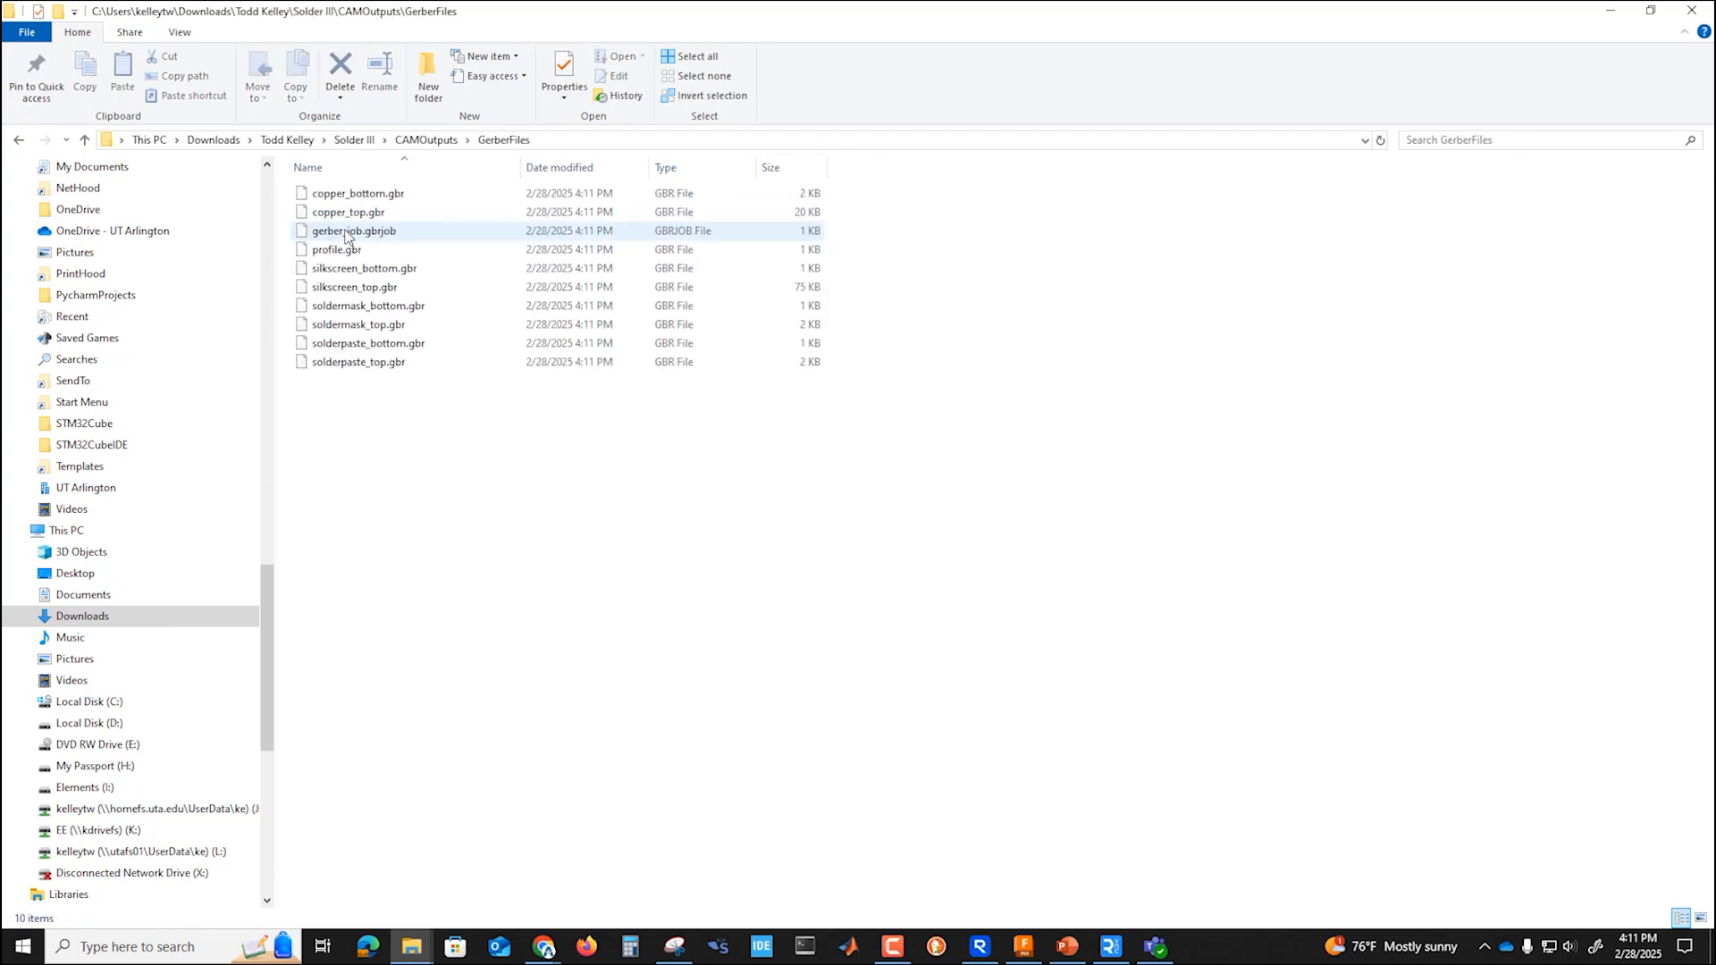
pyautogui.click(344, 365)
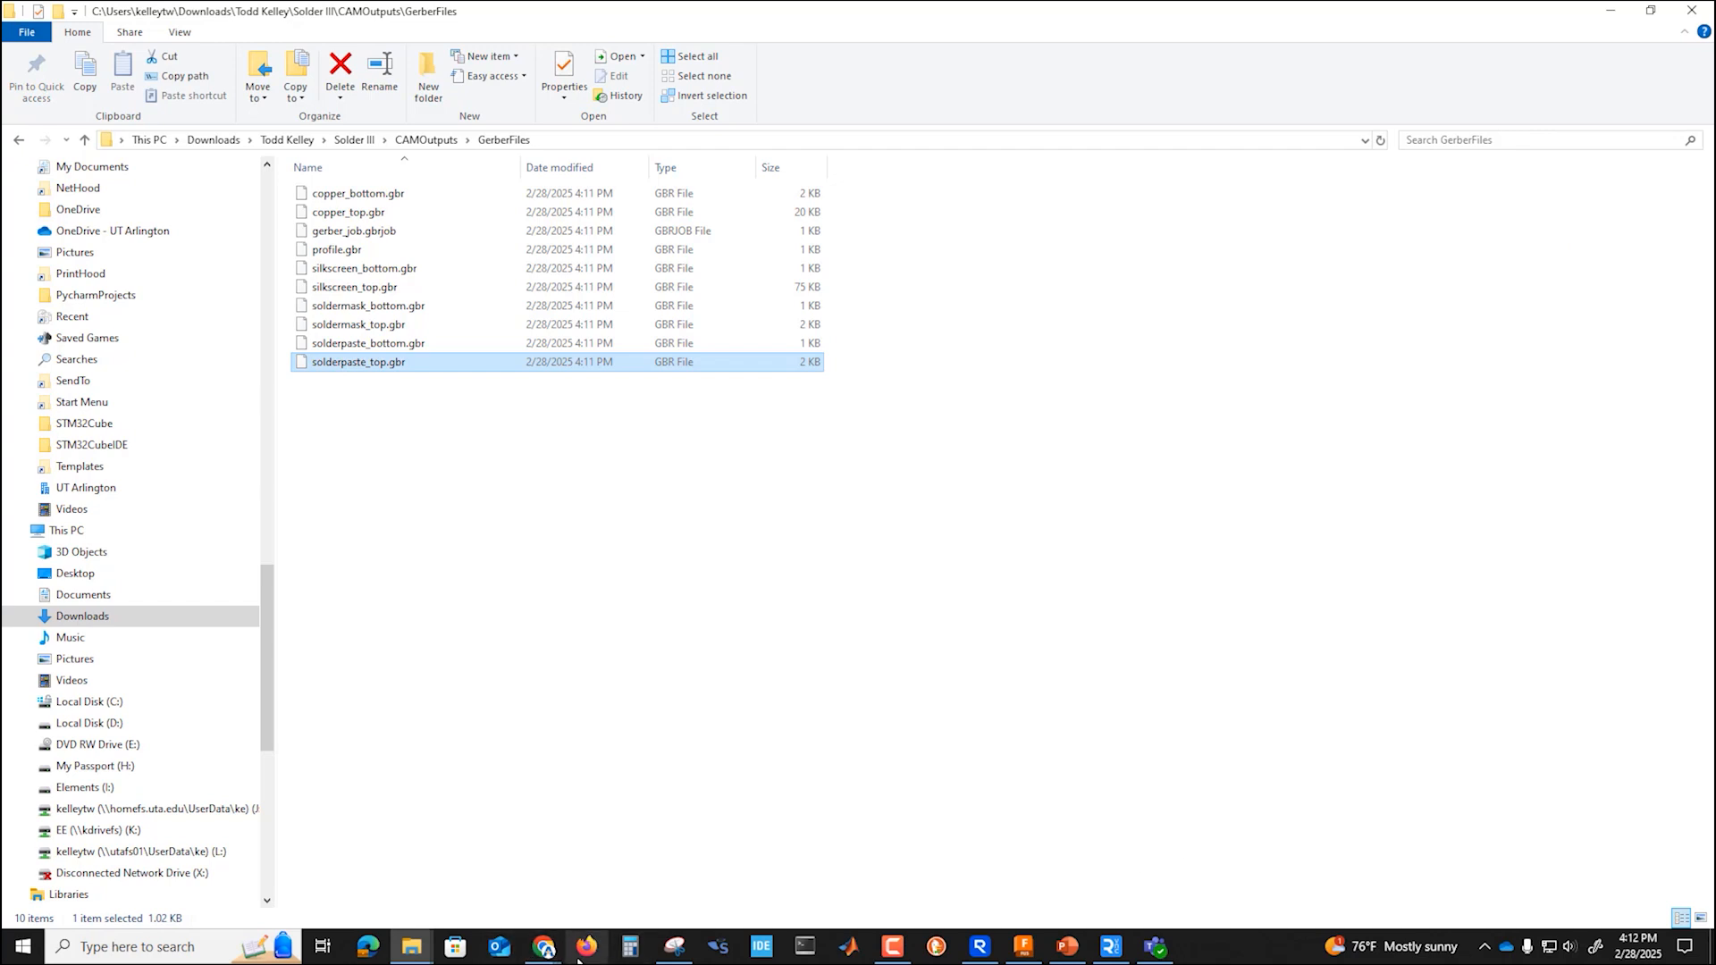
# Switch to the OSH Stencils site in Chrome and upload solderpaste_top.gbr from the exported GerberFiles folder, dismissing the upload messages
pyautogui.click(543, 946)
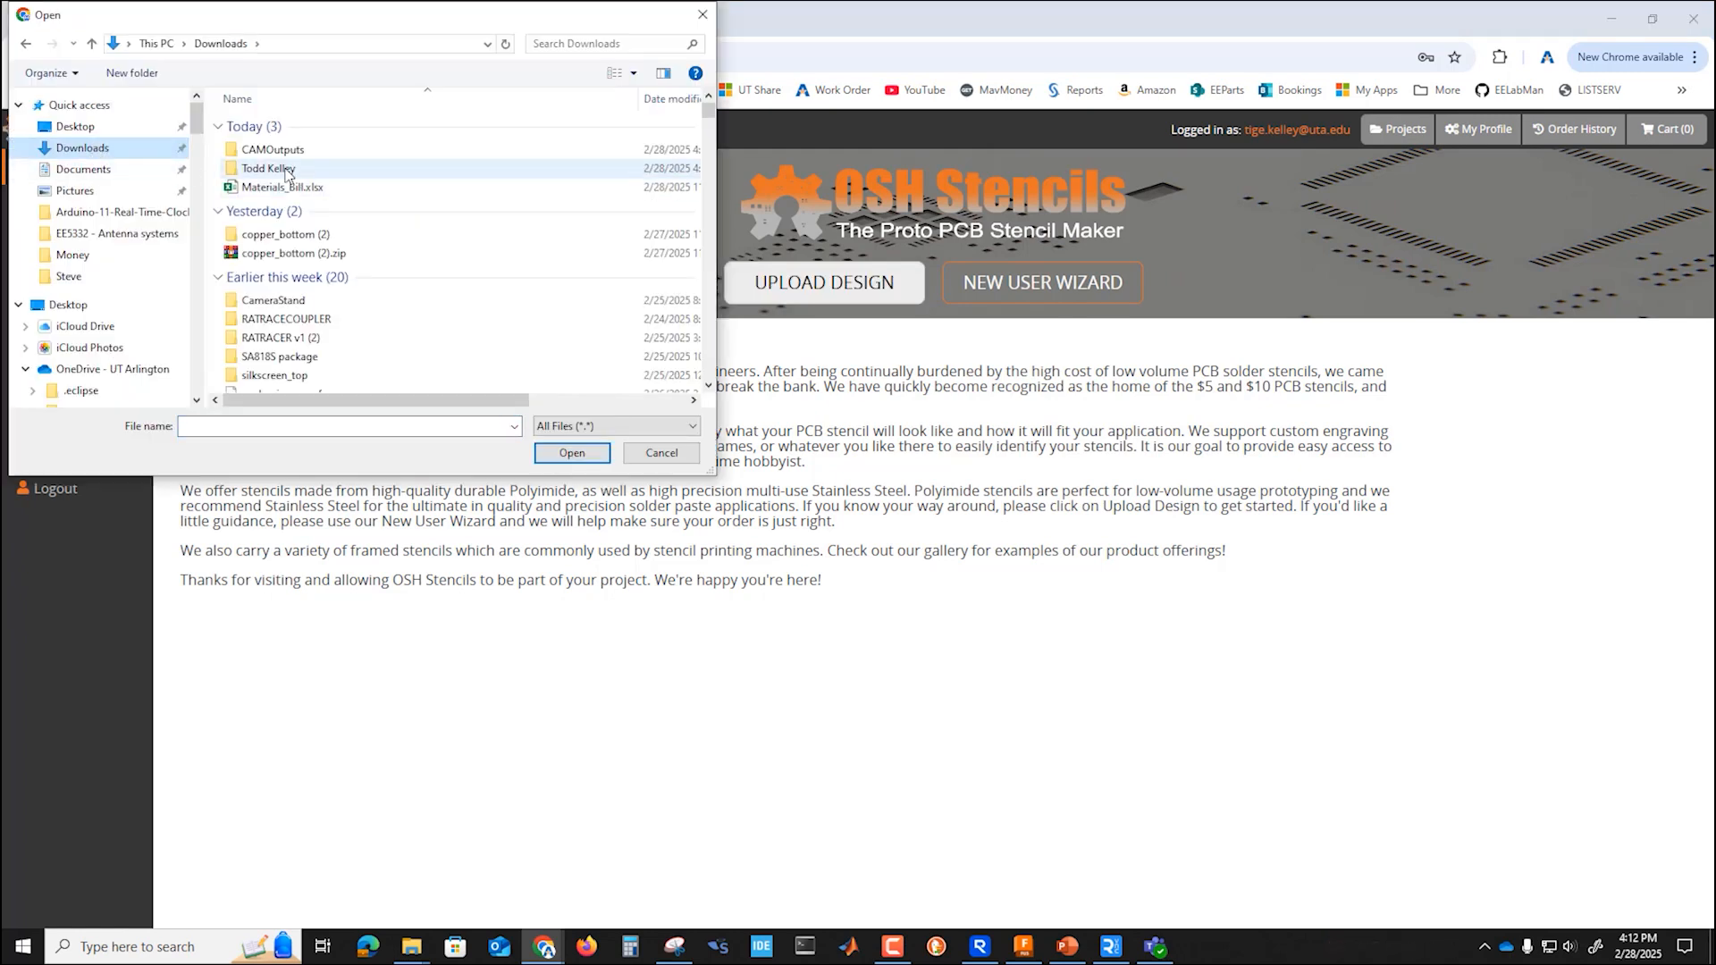
pyautogui.click(287, 169)
pyautogui.doubleClick(287, 169)
pyautogui.doubleClick(266, 126)
pyautogui.click(271, 130)
pyautogui.doubleClick(271, 129)
pyautogui.doubleClick(269, 163)
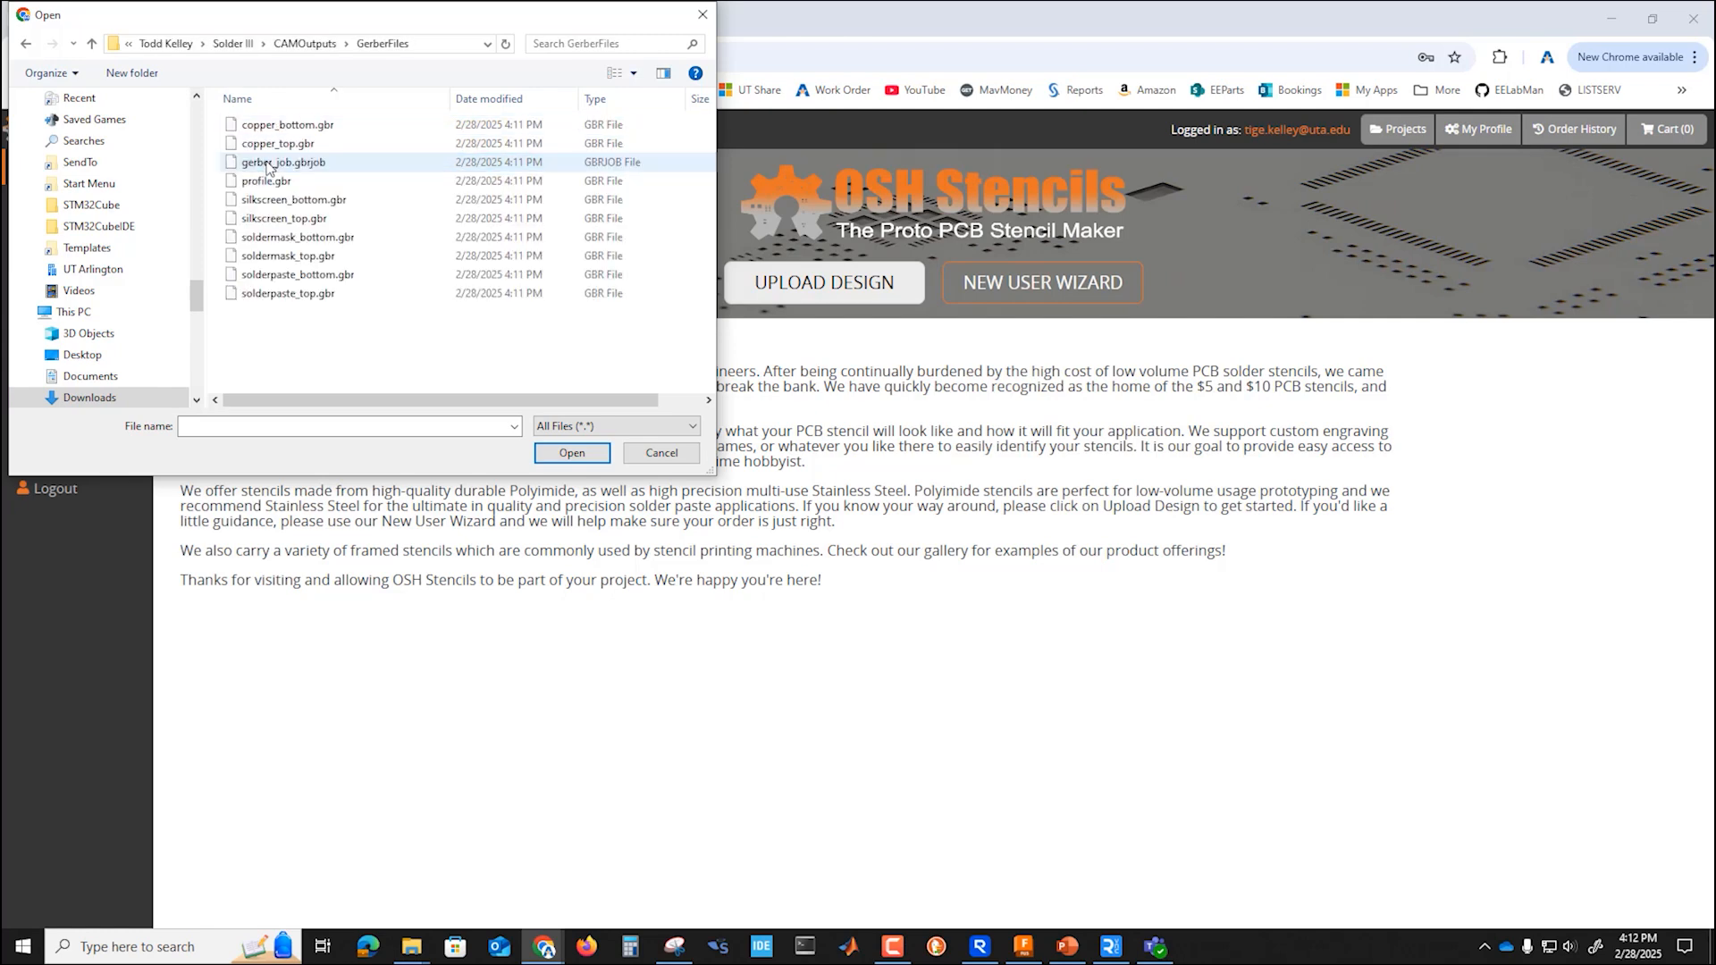
pyautogui.click(261, 295)
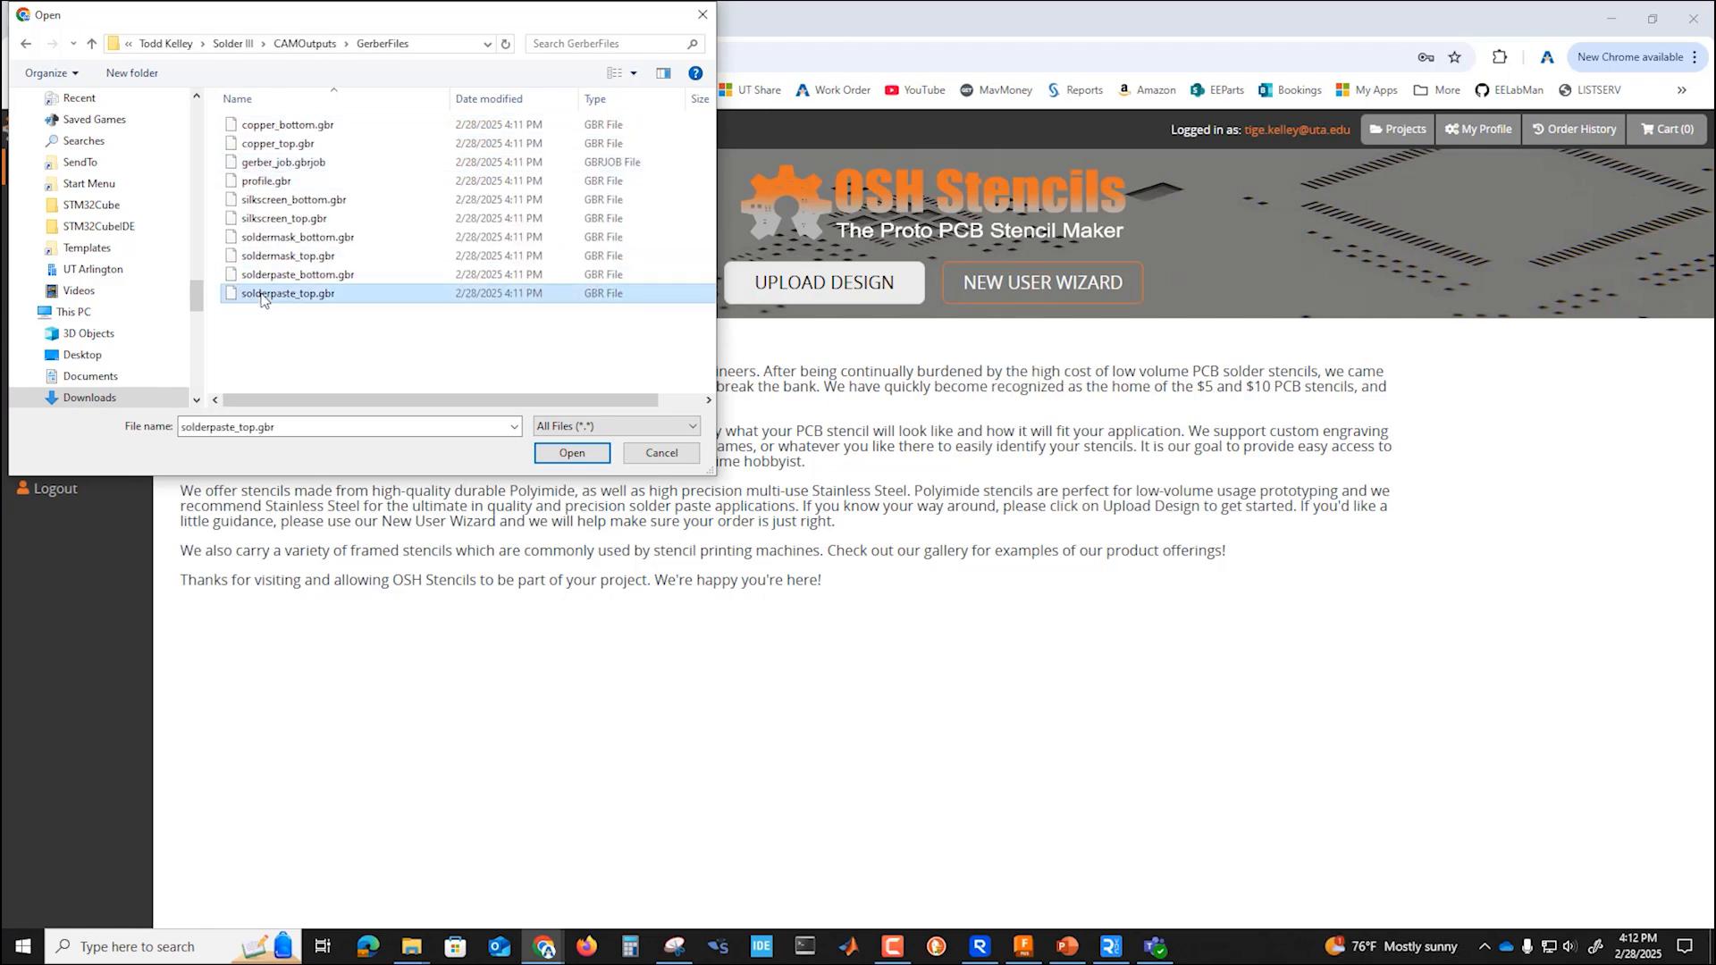
pyautogui.click(566, 460)
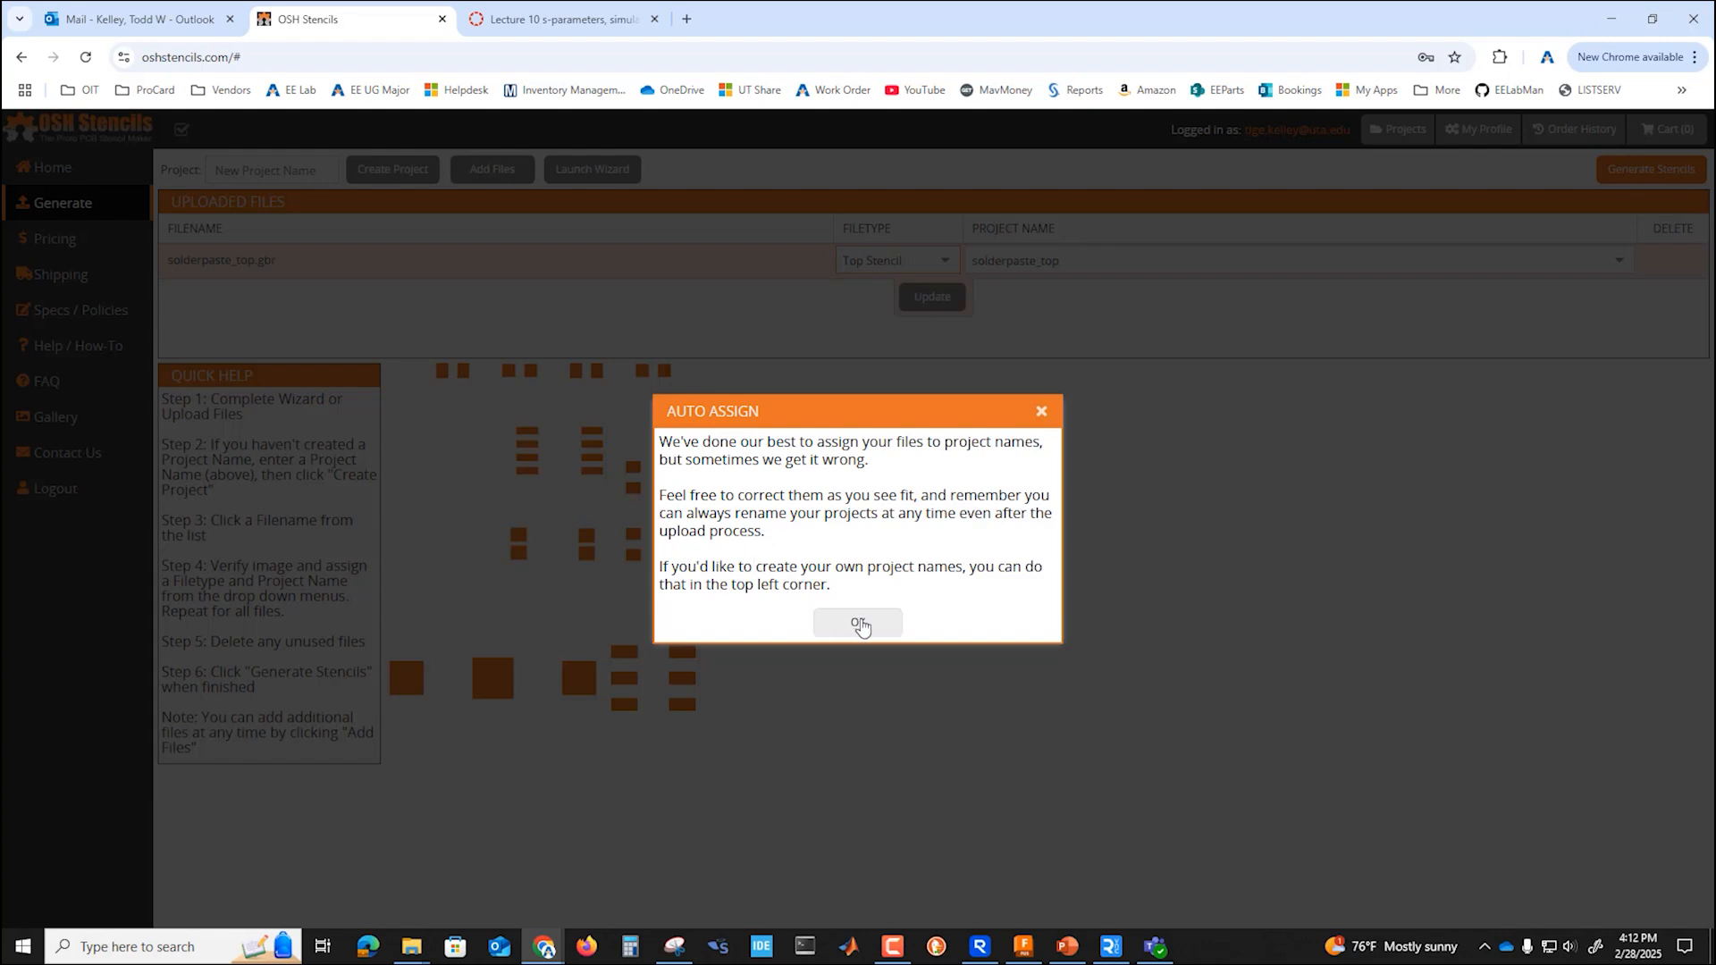
pyautogui.click(860, 623)
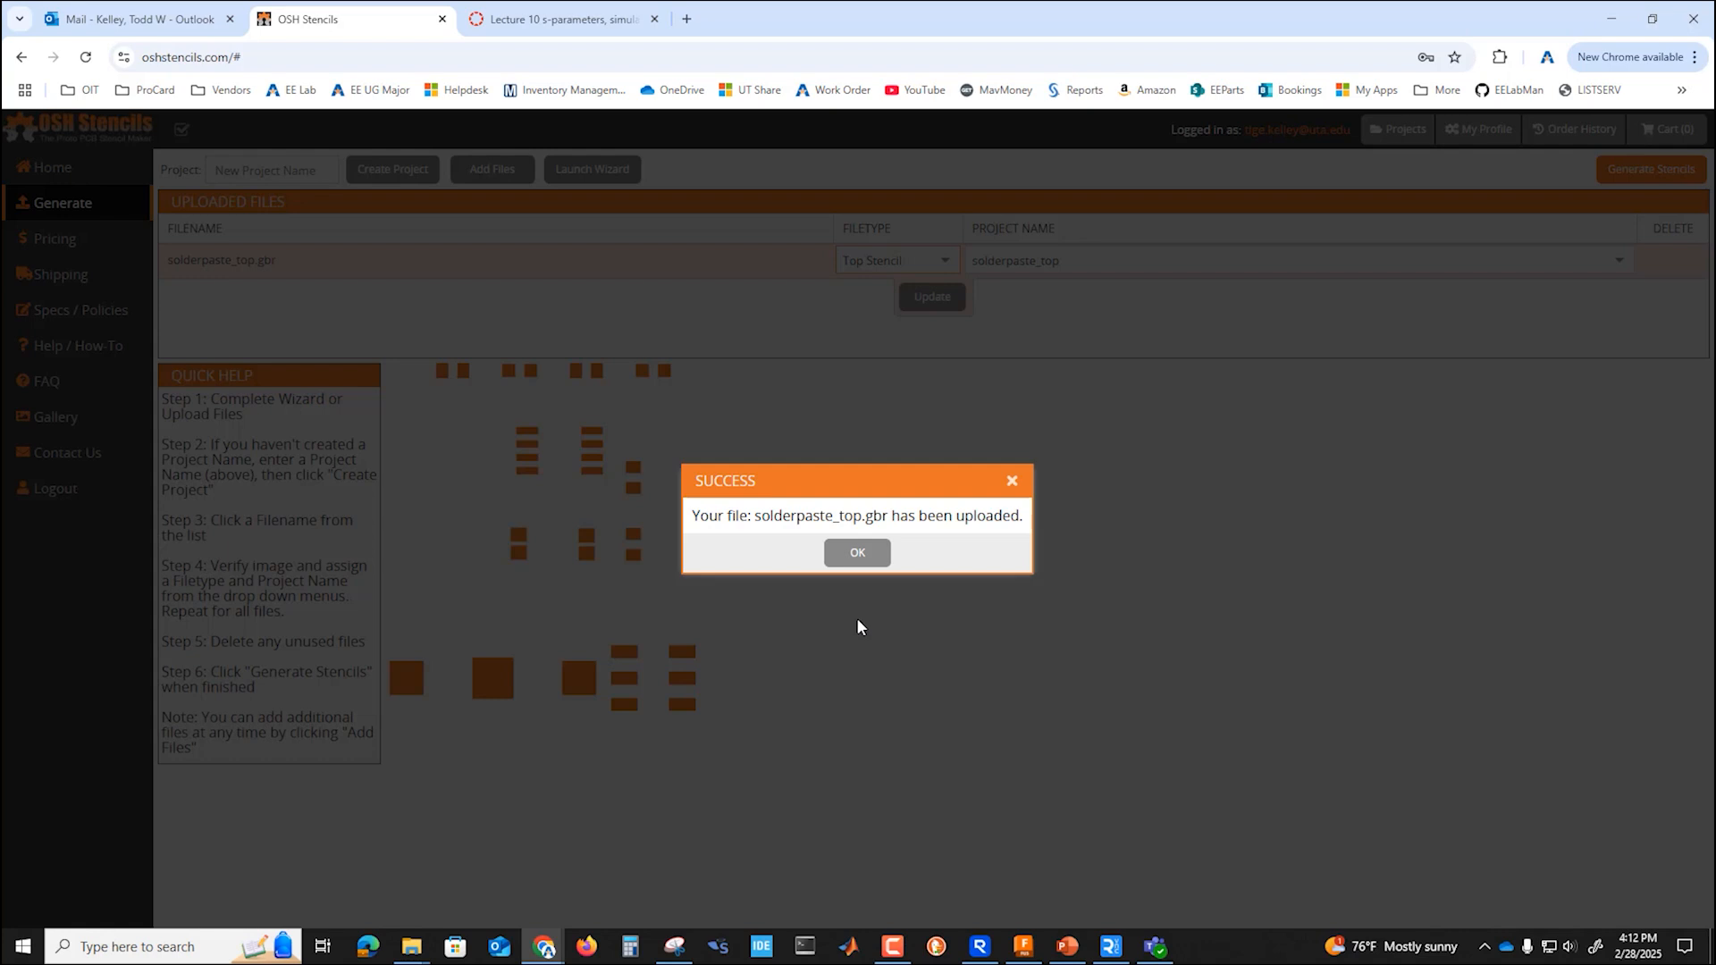
pyautogui.click(857, 558)
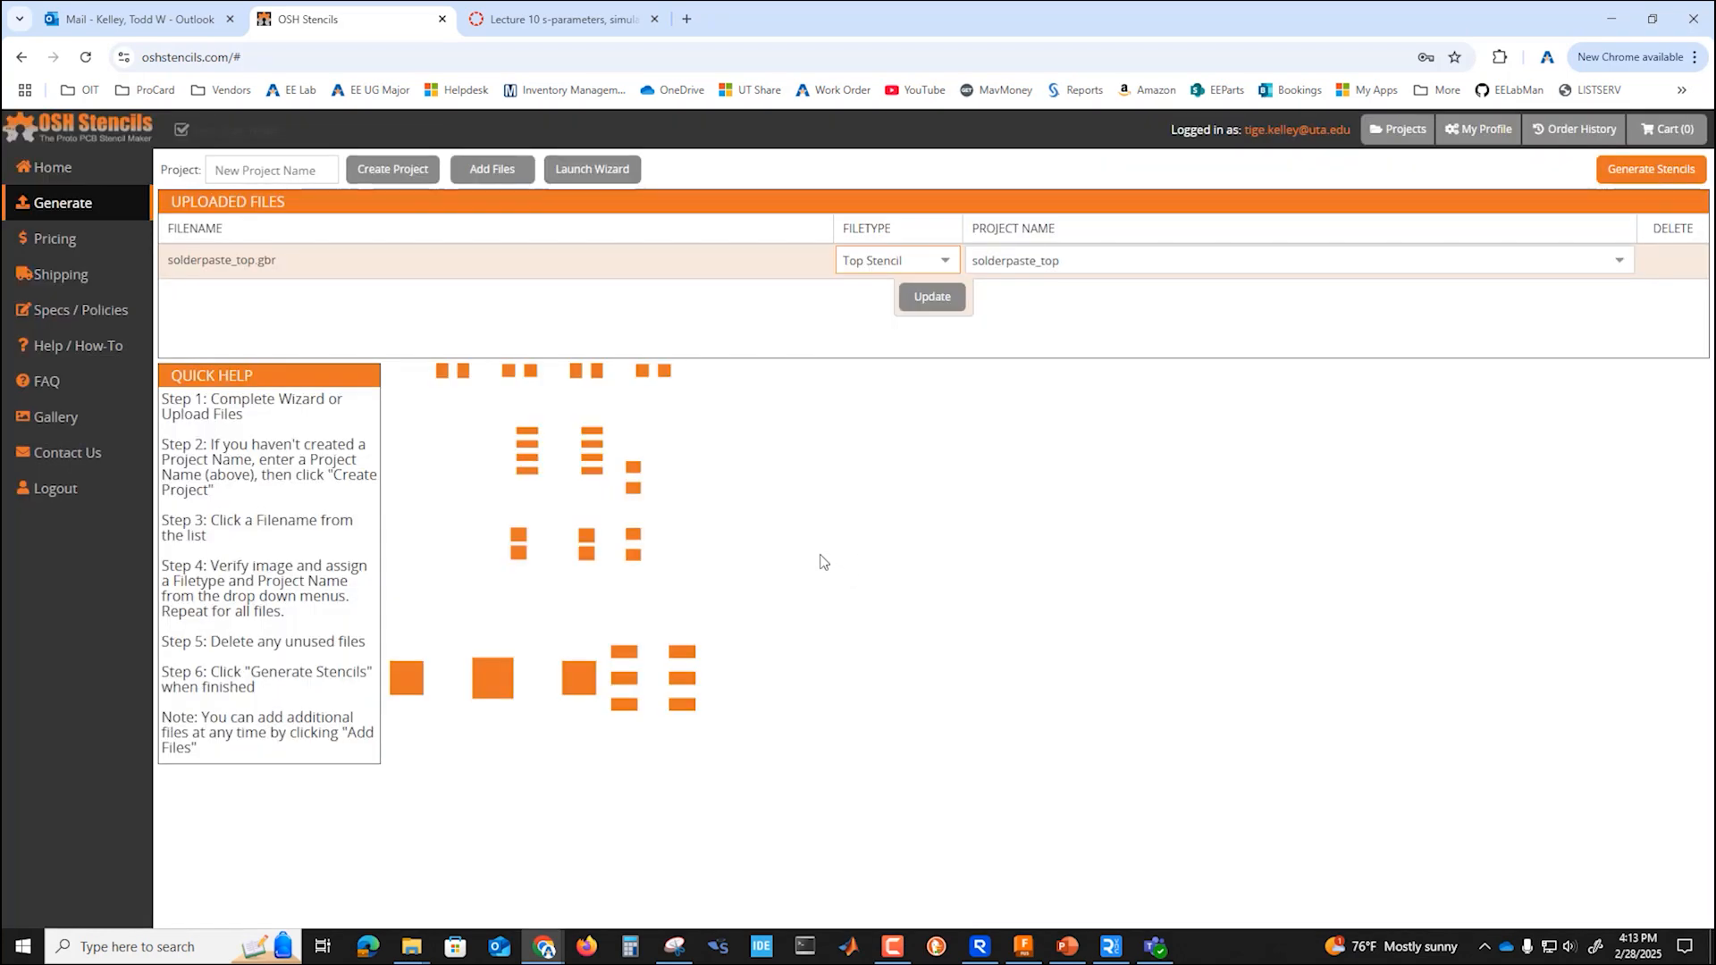
# Create a project named test5, generate the stencils from the uploaded file and dismiss the new user wizard
pyautogui.click(271, 170)
pyautogui.write('test5')
pyautogui.click(383, 170)
pyautogui.click(1670, 170)
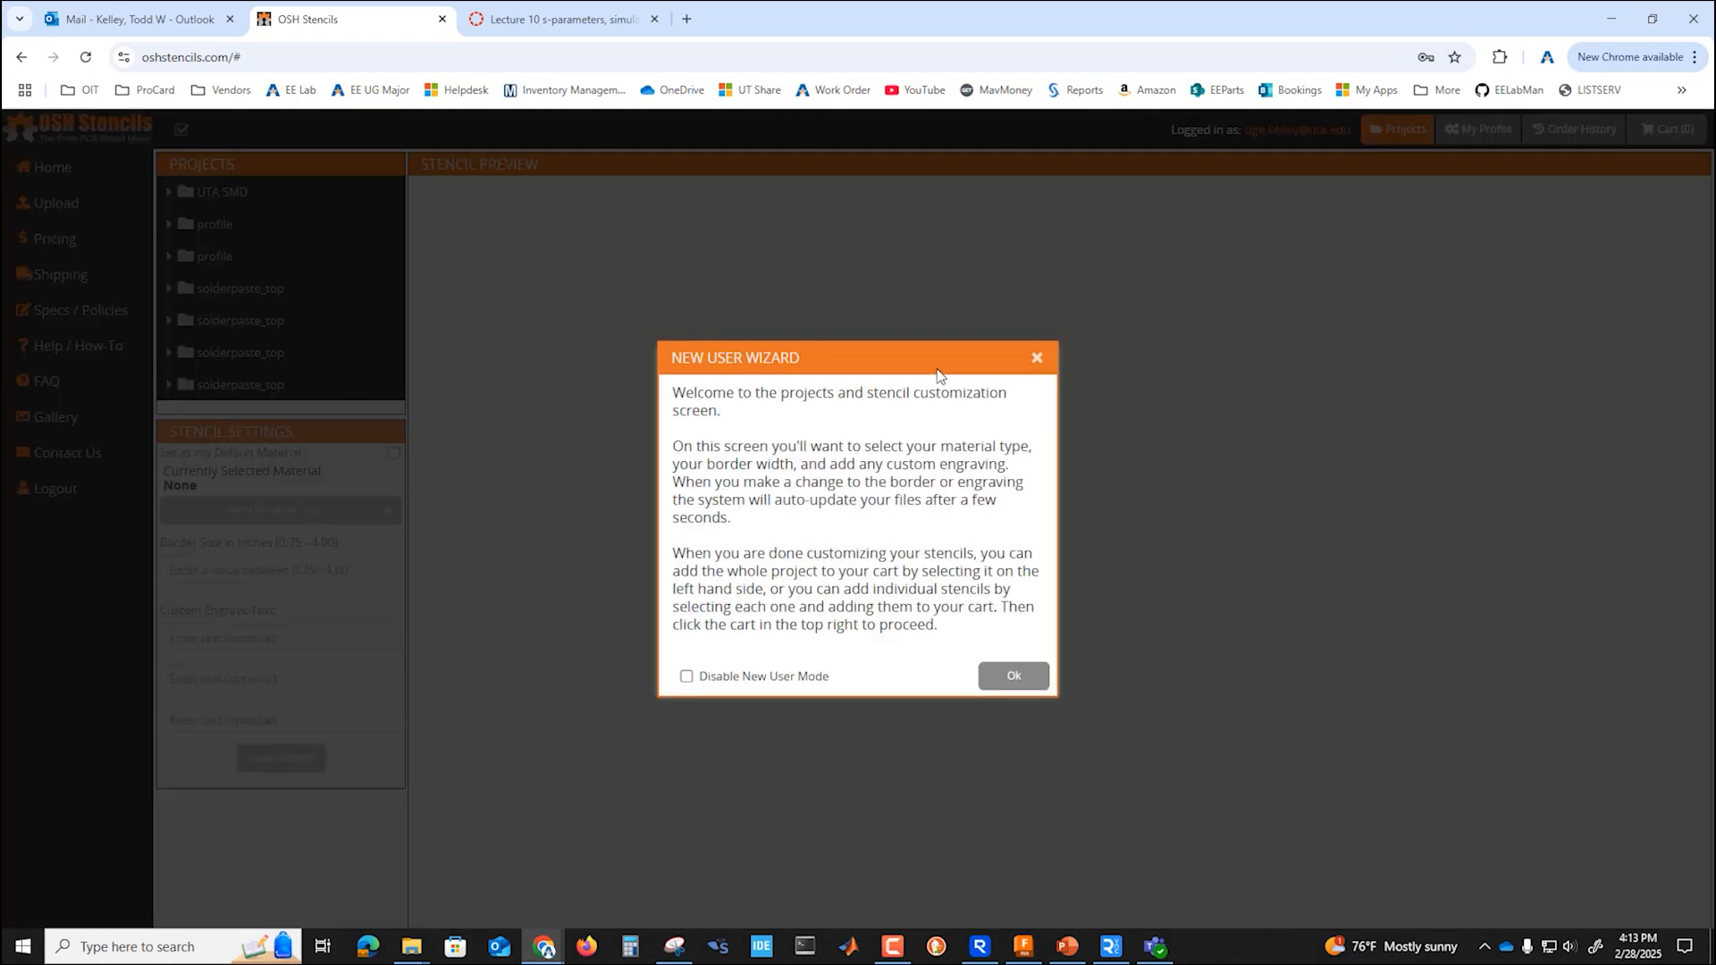
pyautogui.click(1010, 678)
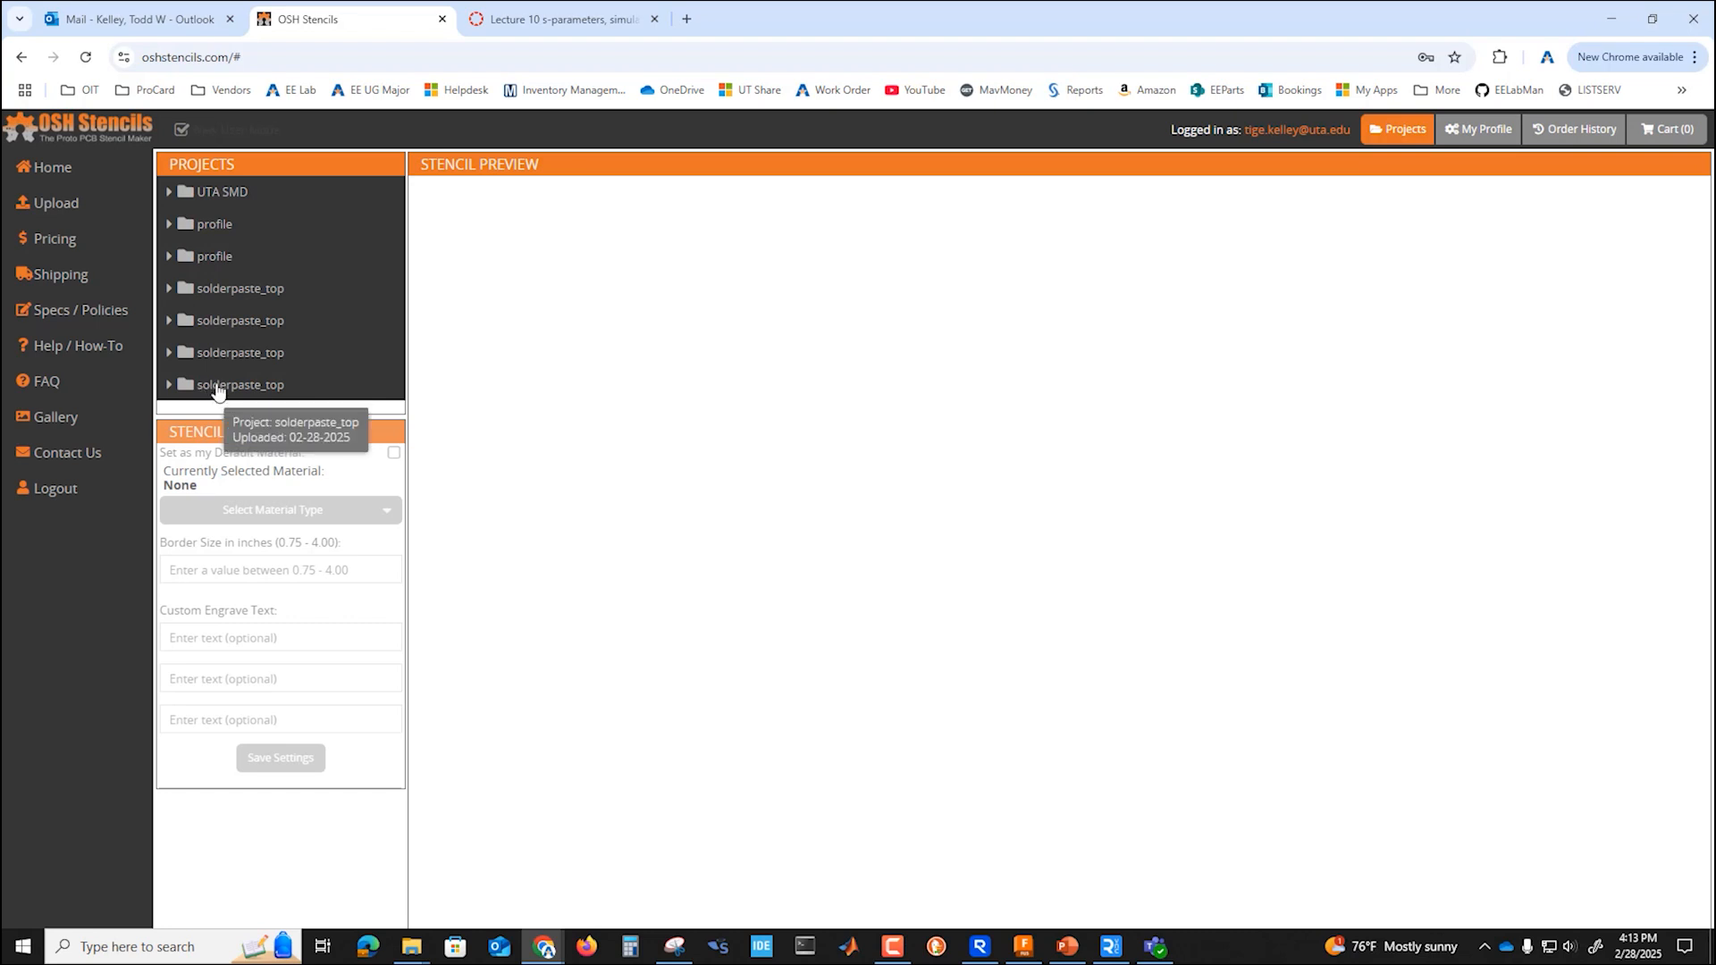
# Rename the last solderpaste_top project in the project list to test5
pyautogui.click(216, 384)
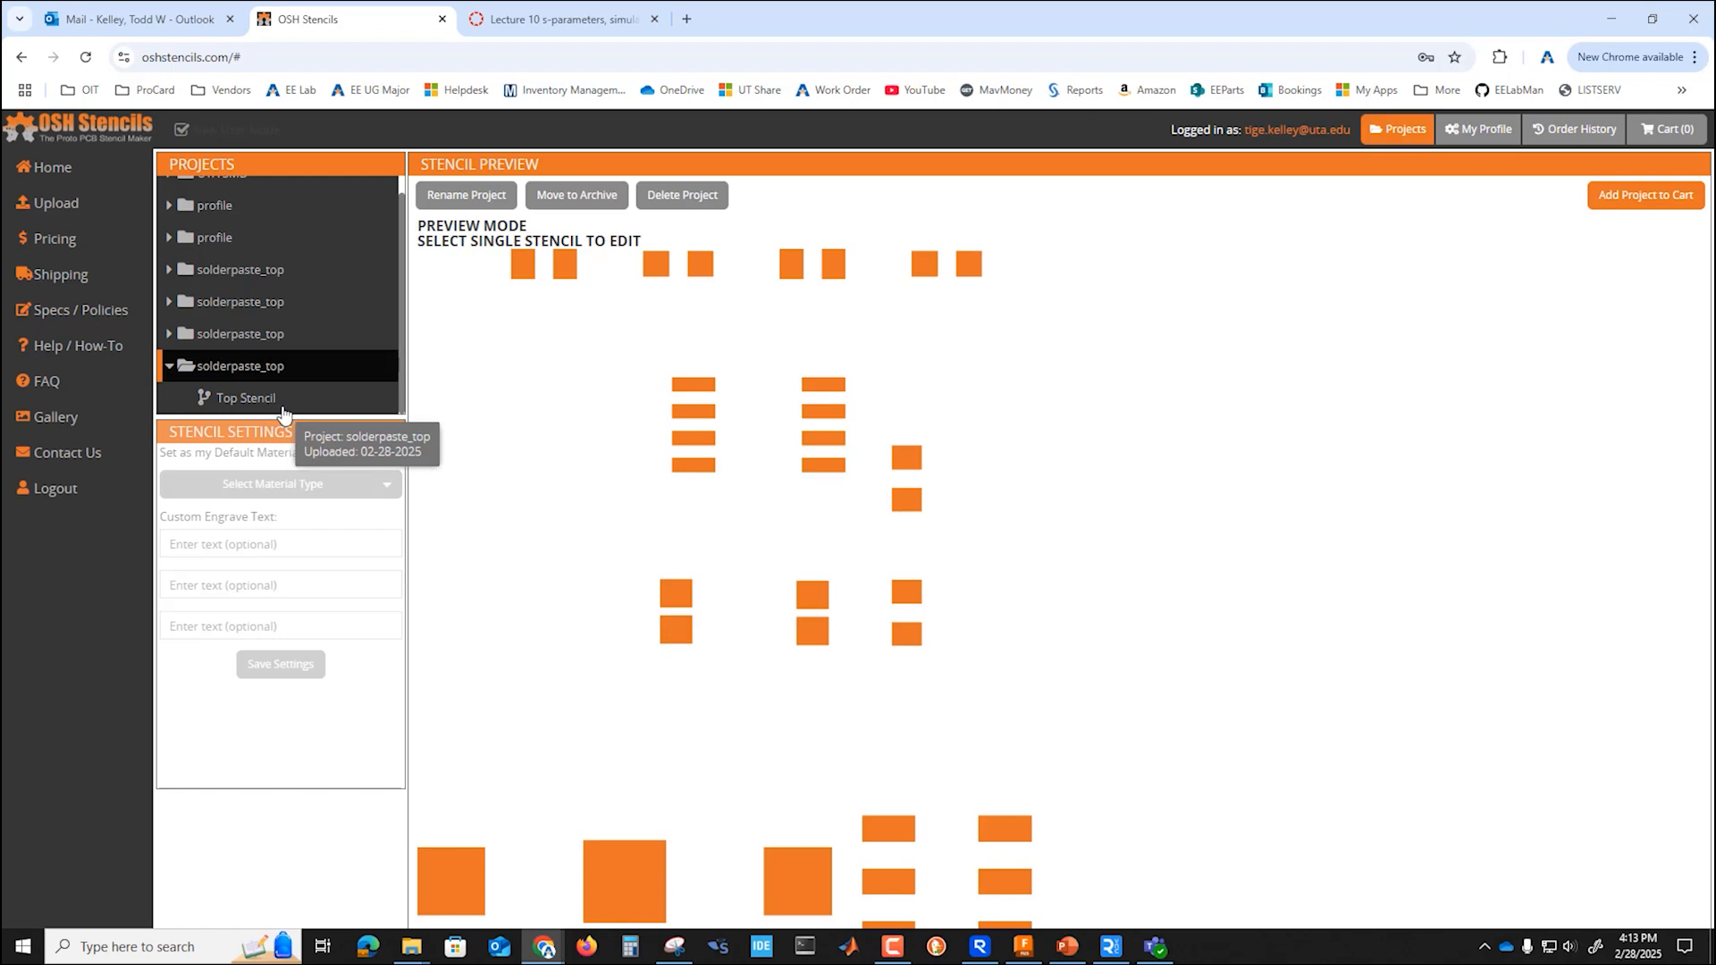
pyautogui.click(484, 203)
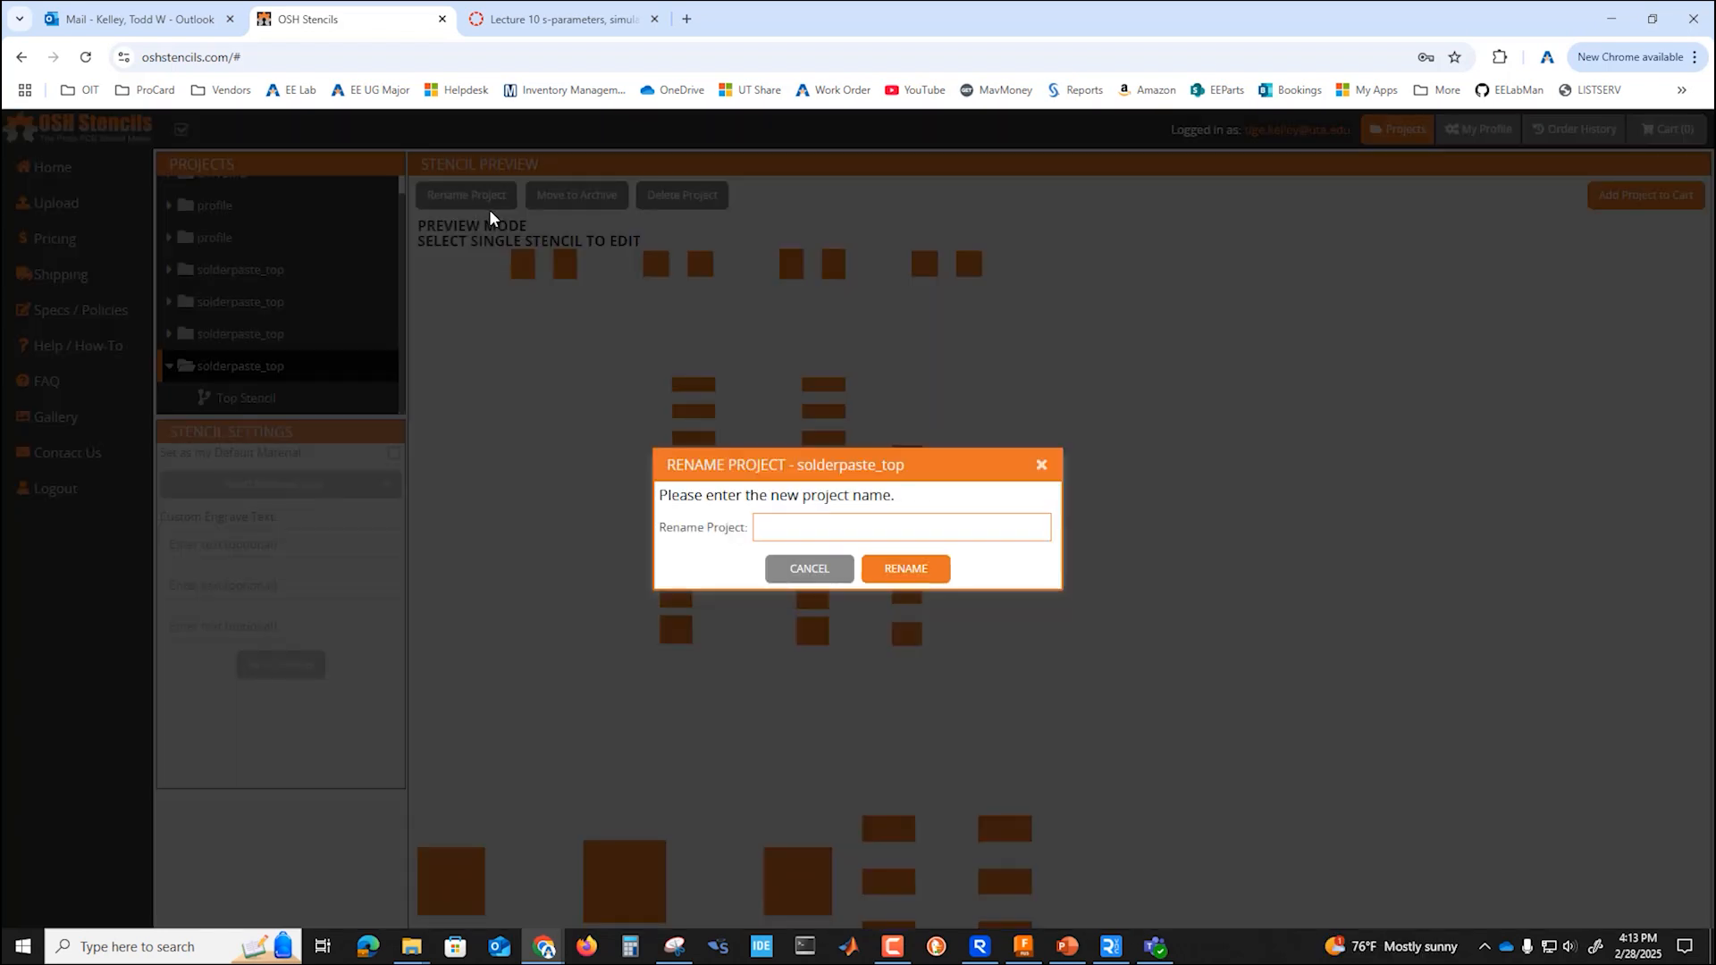
pyautogui.press('Return')
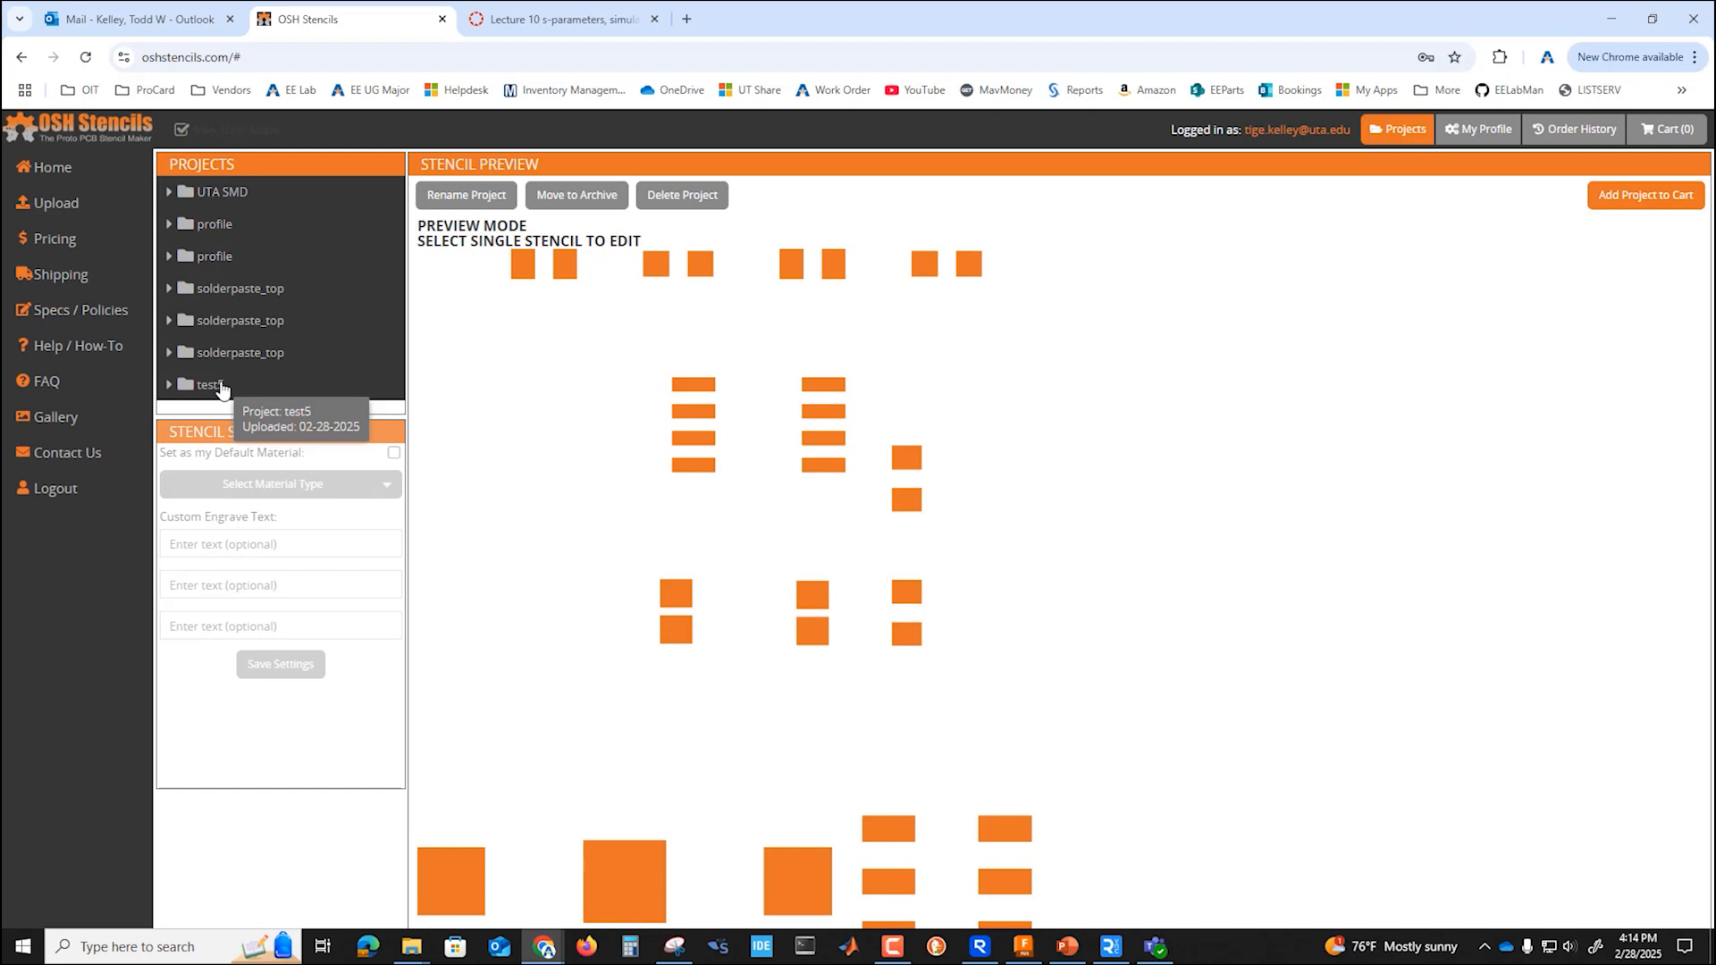
# Select the Top Stencil of project test5 and set its material to Polyimide Film with 3mil (0.003") thickness
pyautogui.click(259, 385)
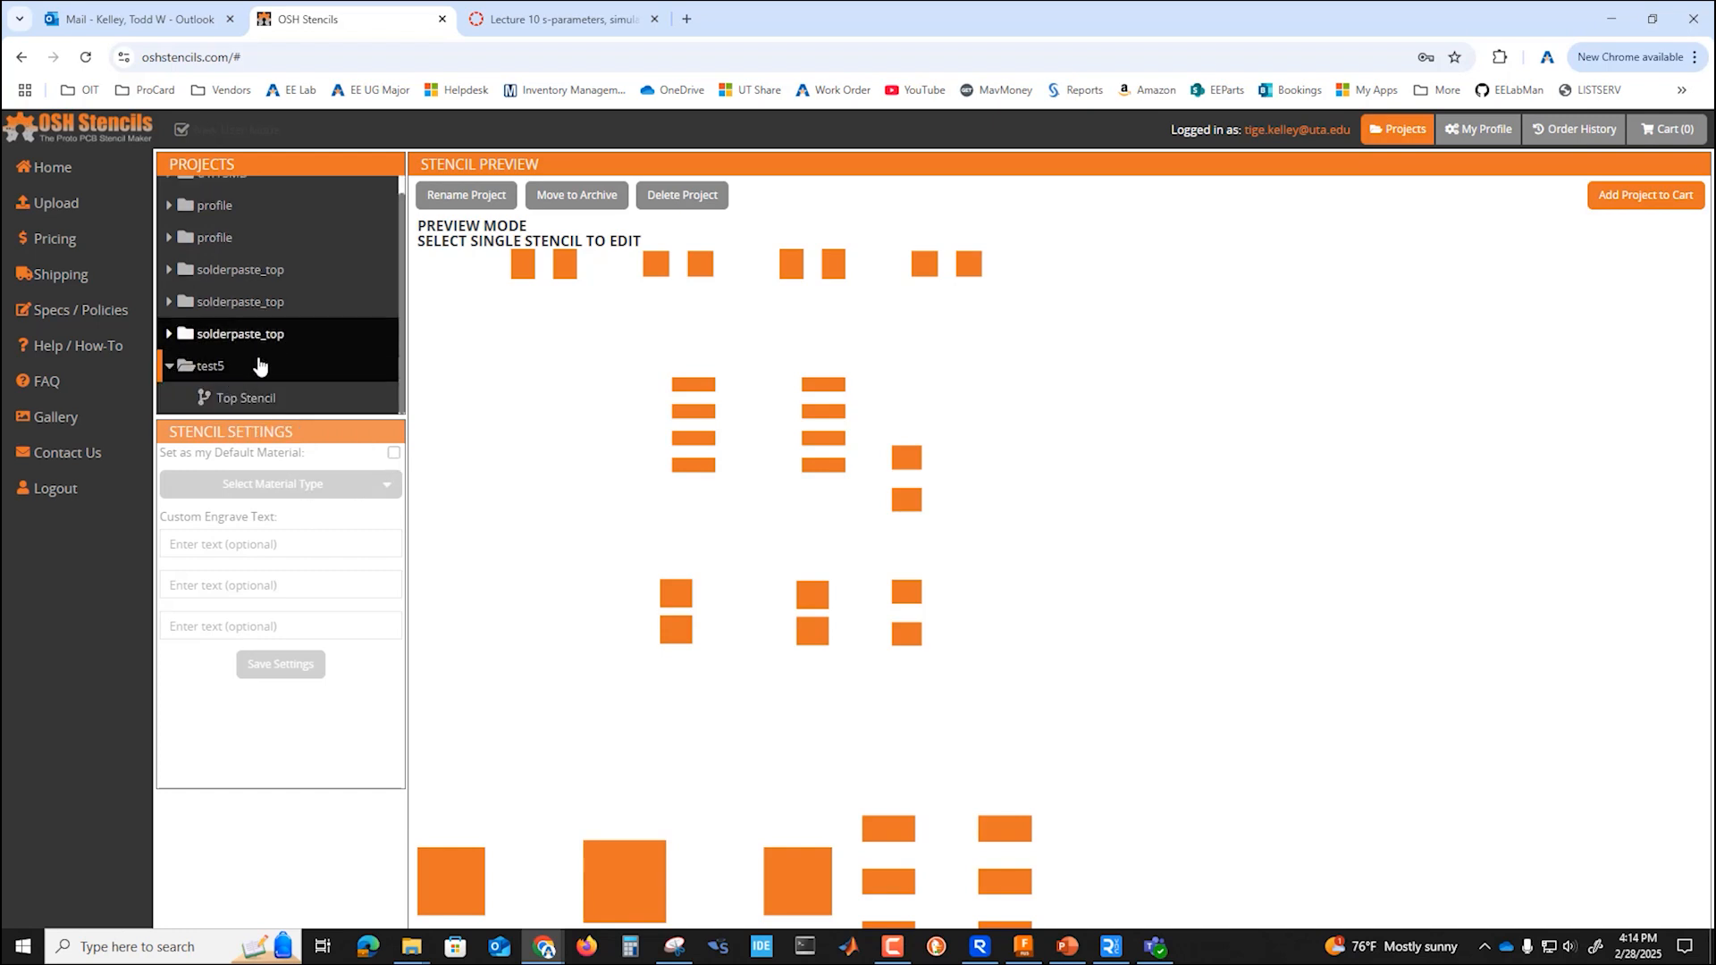
pyautogui.click(266, 399)
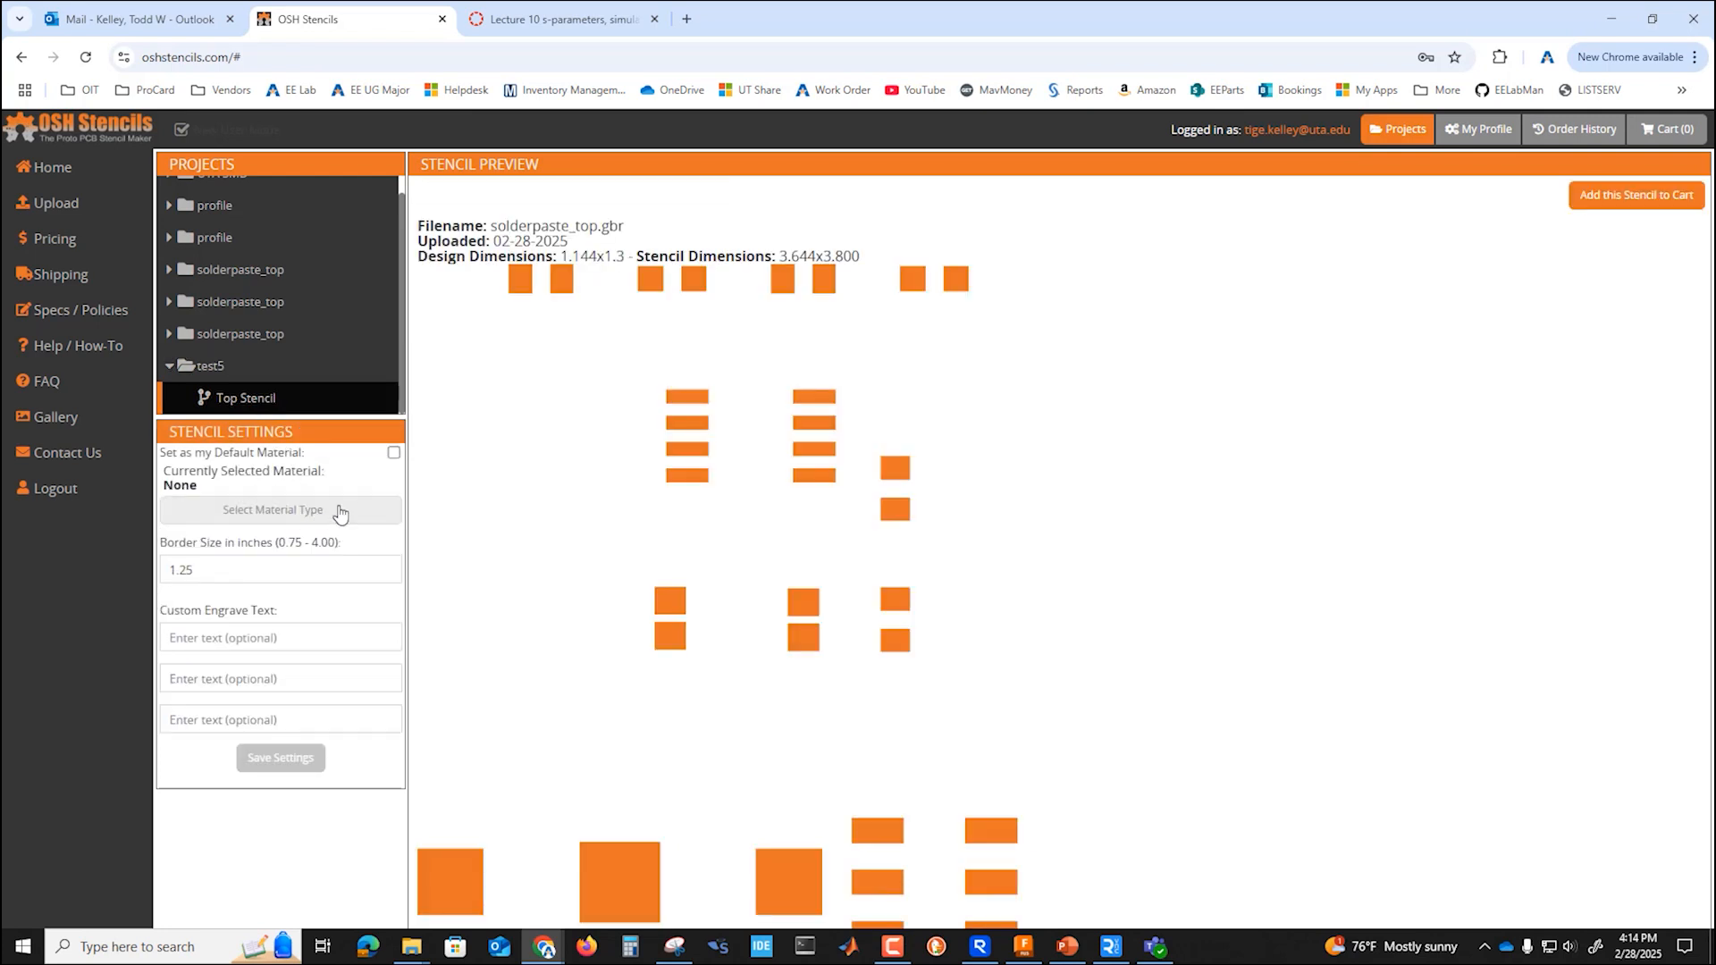
pyautogui.click(371, 516)
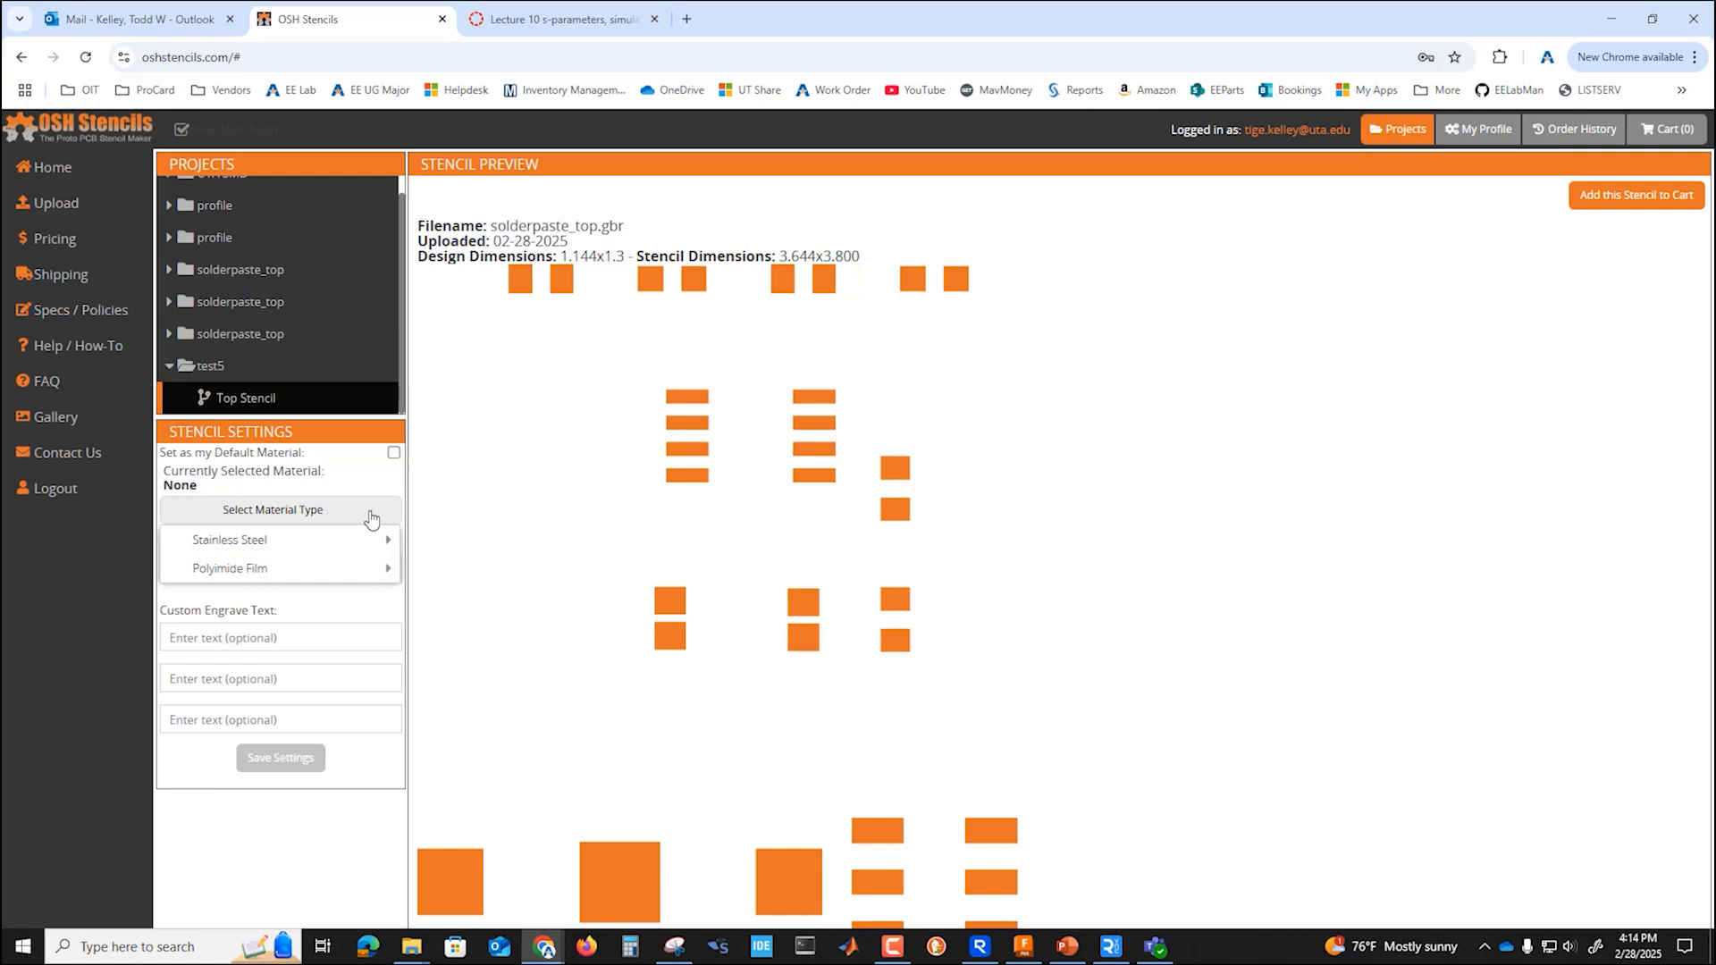
pyautogui.moveTo(381, 545)
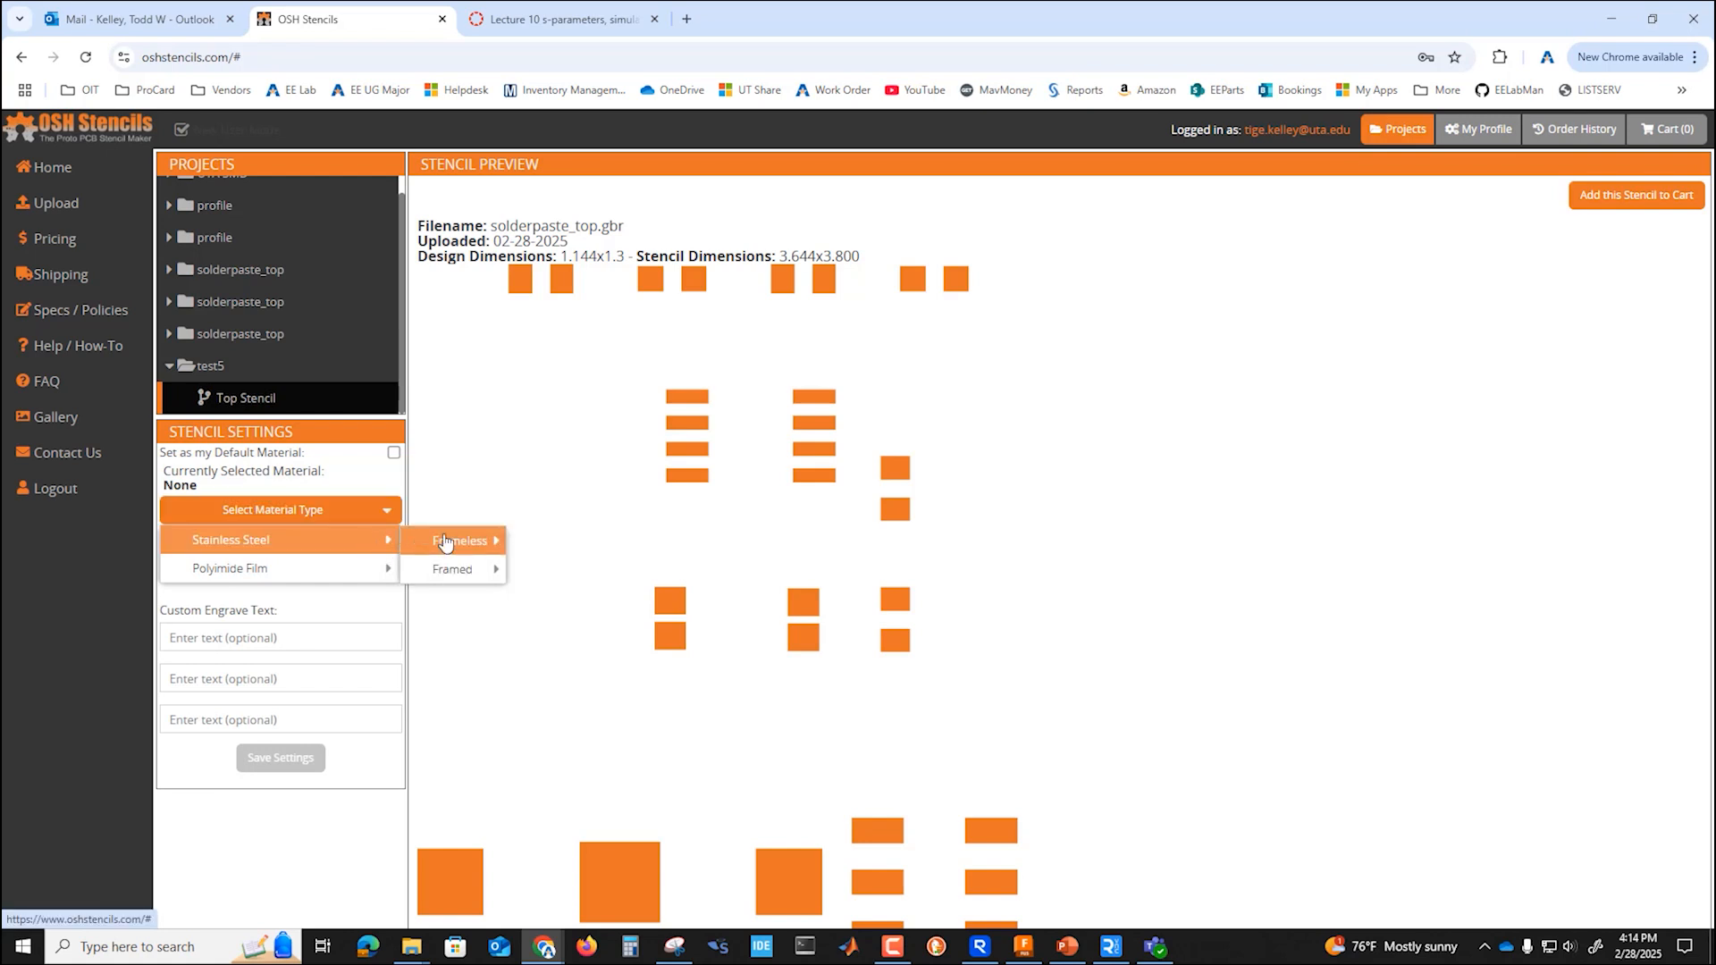
pyautogui.moveTo(458, 543)
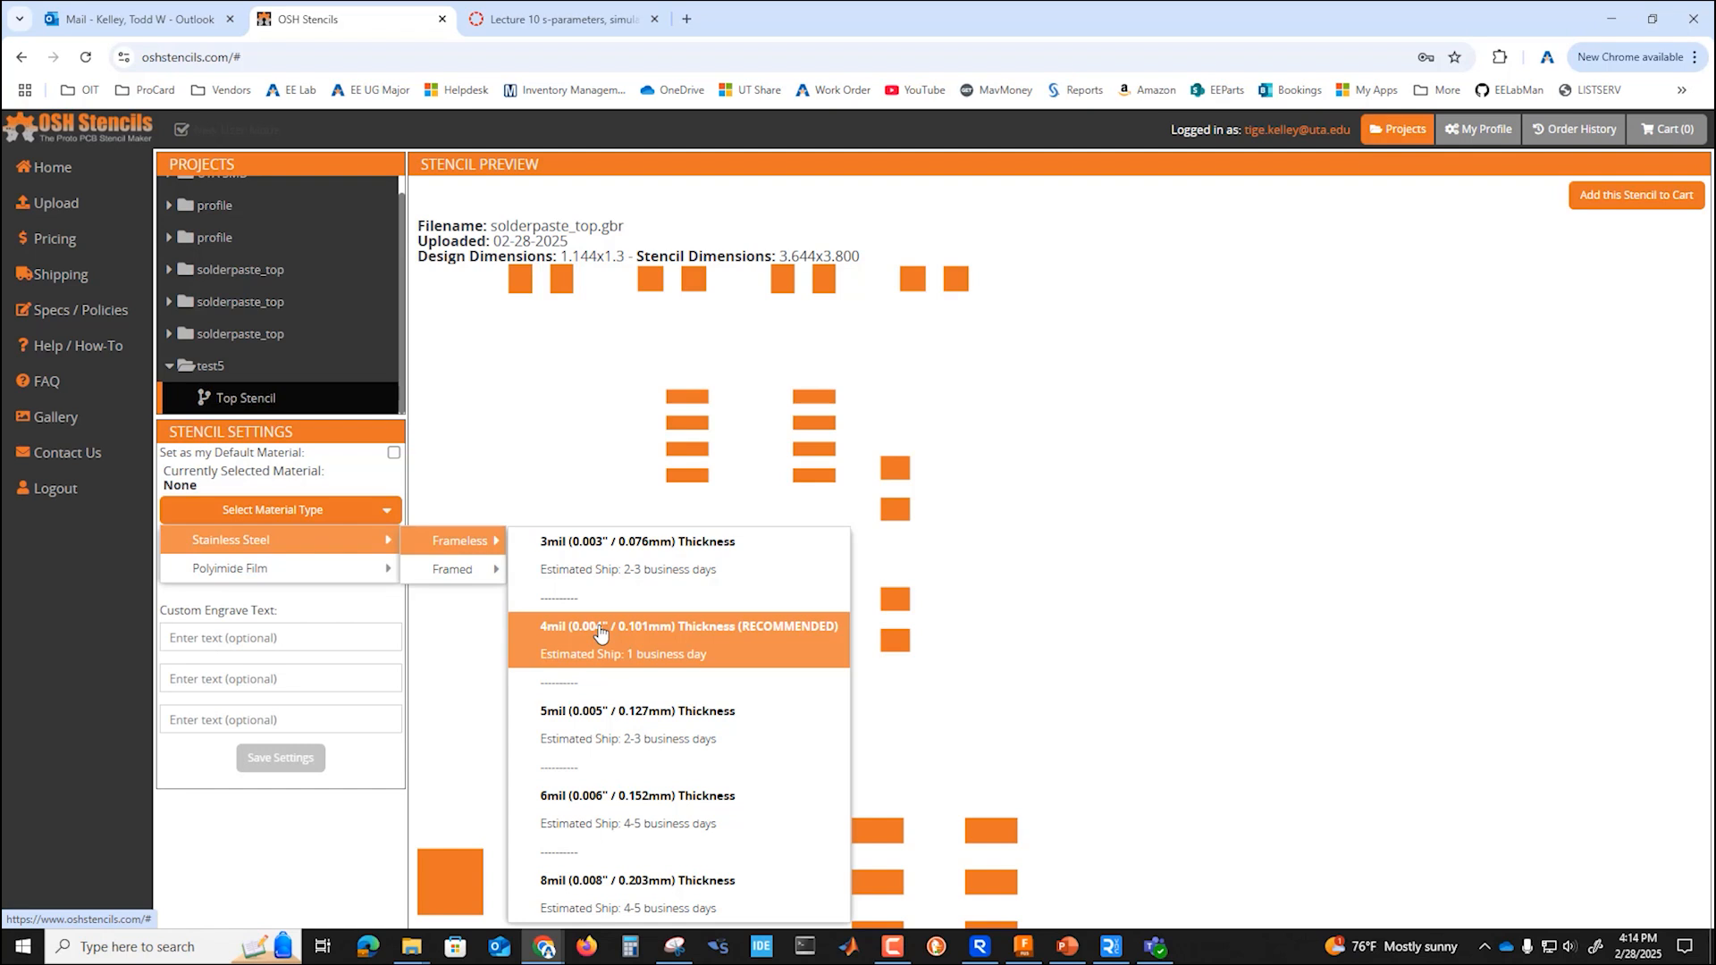
pyautogui.moveTo(330, 583)
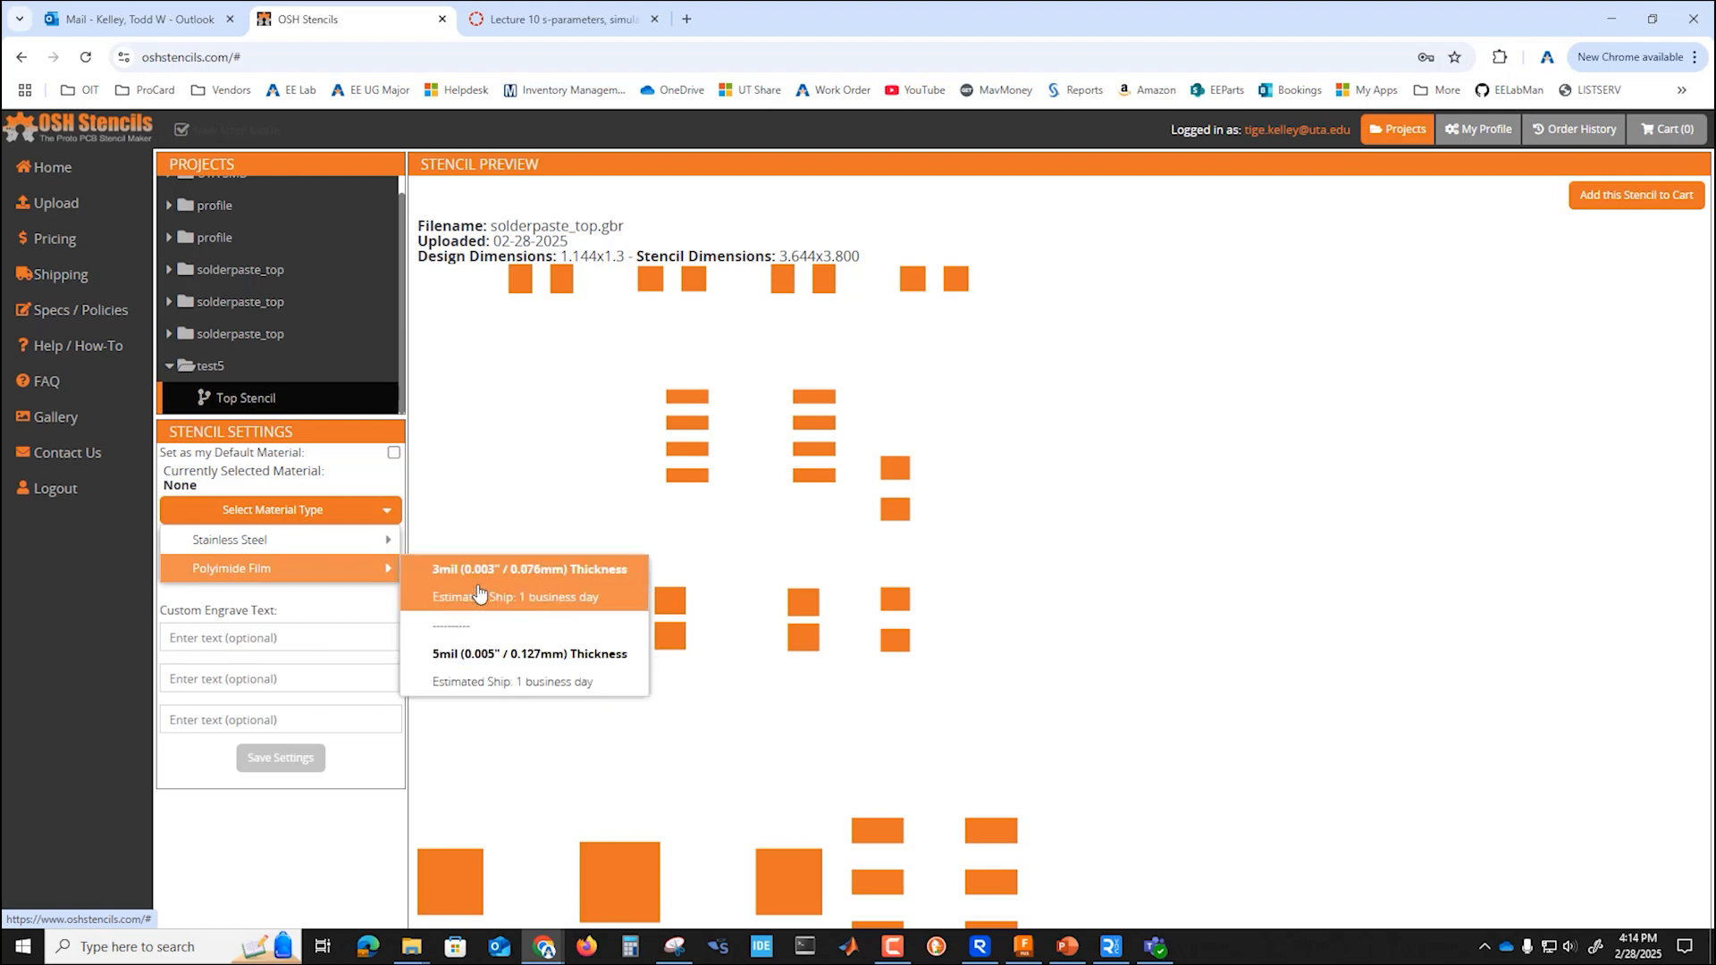
pyautogui.click(438, 572)
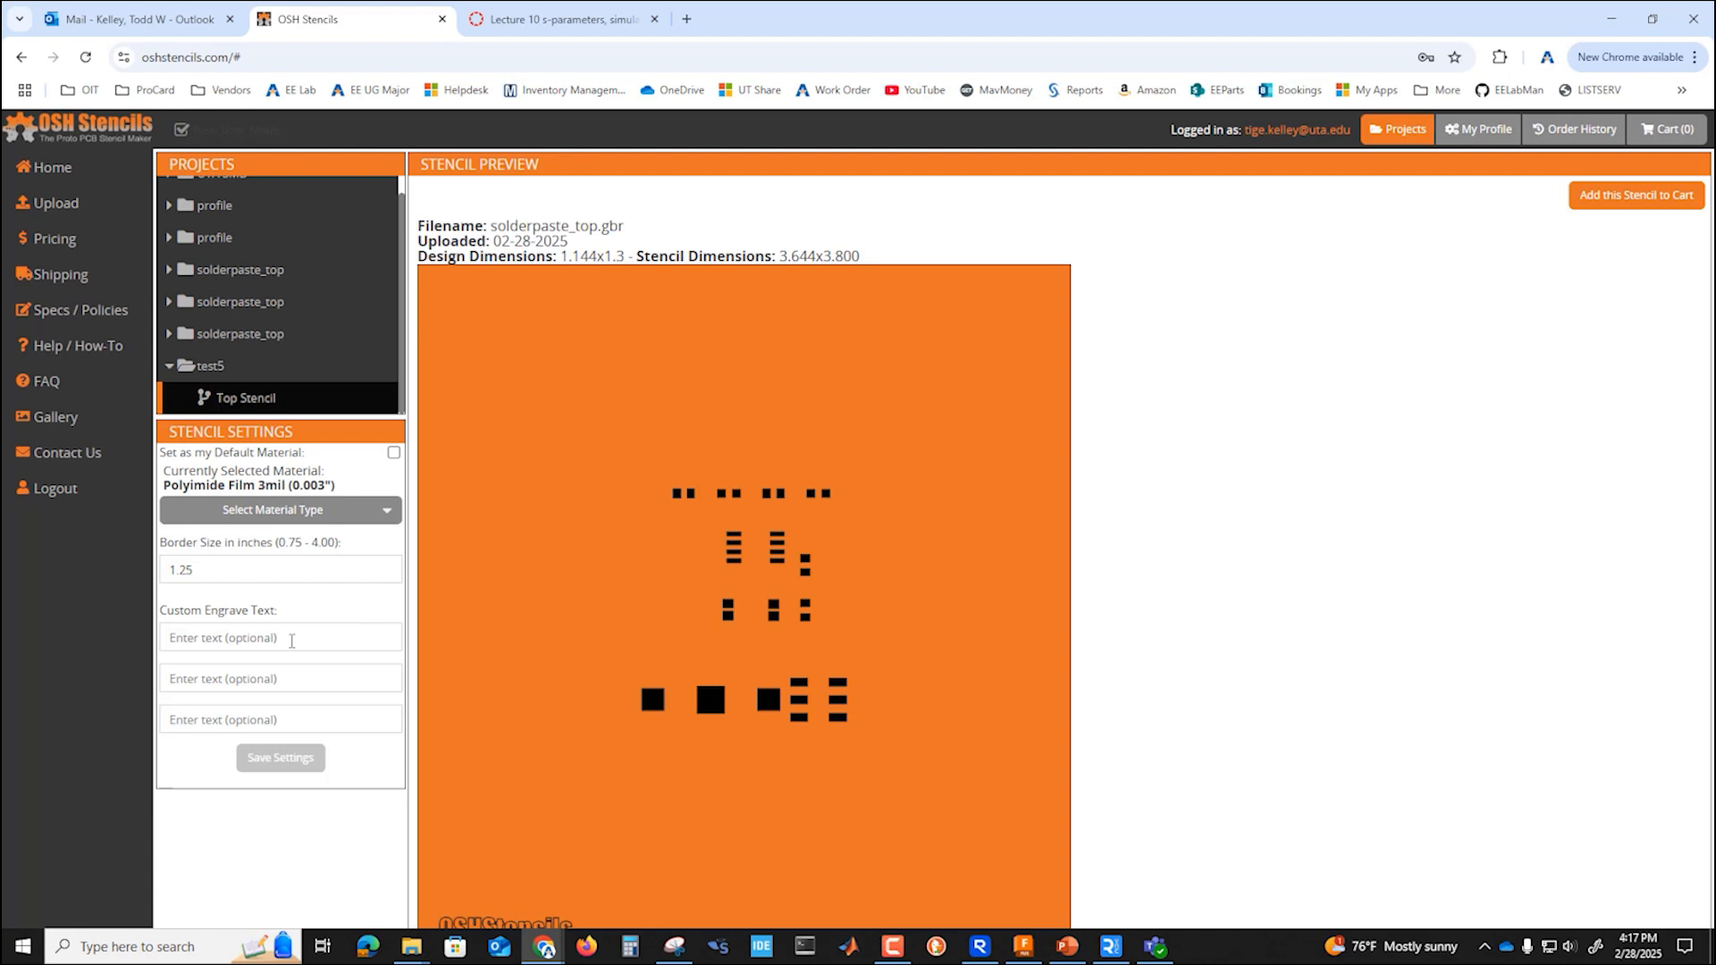
# Enter "Blink 5.6" as the first line of custom engrave text on the stencil and save the settings
pyautogui.click(230, 641)
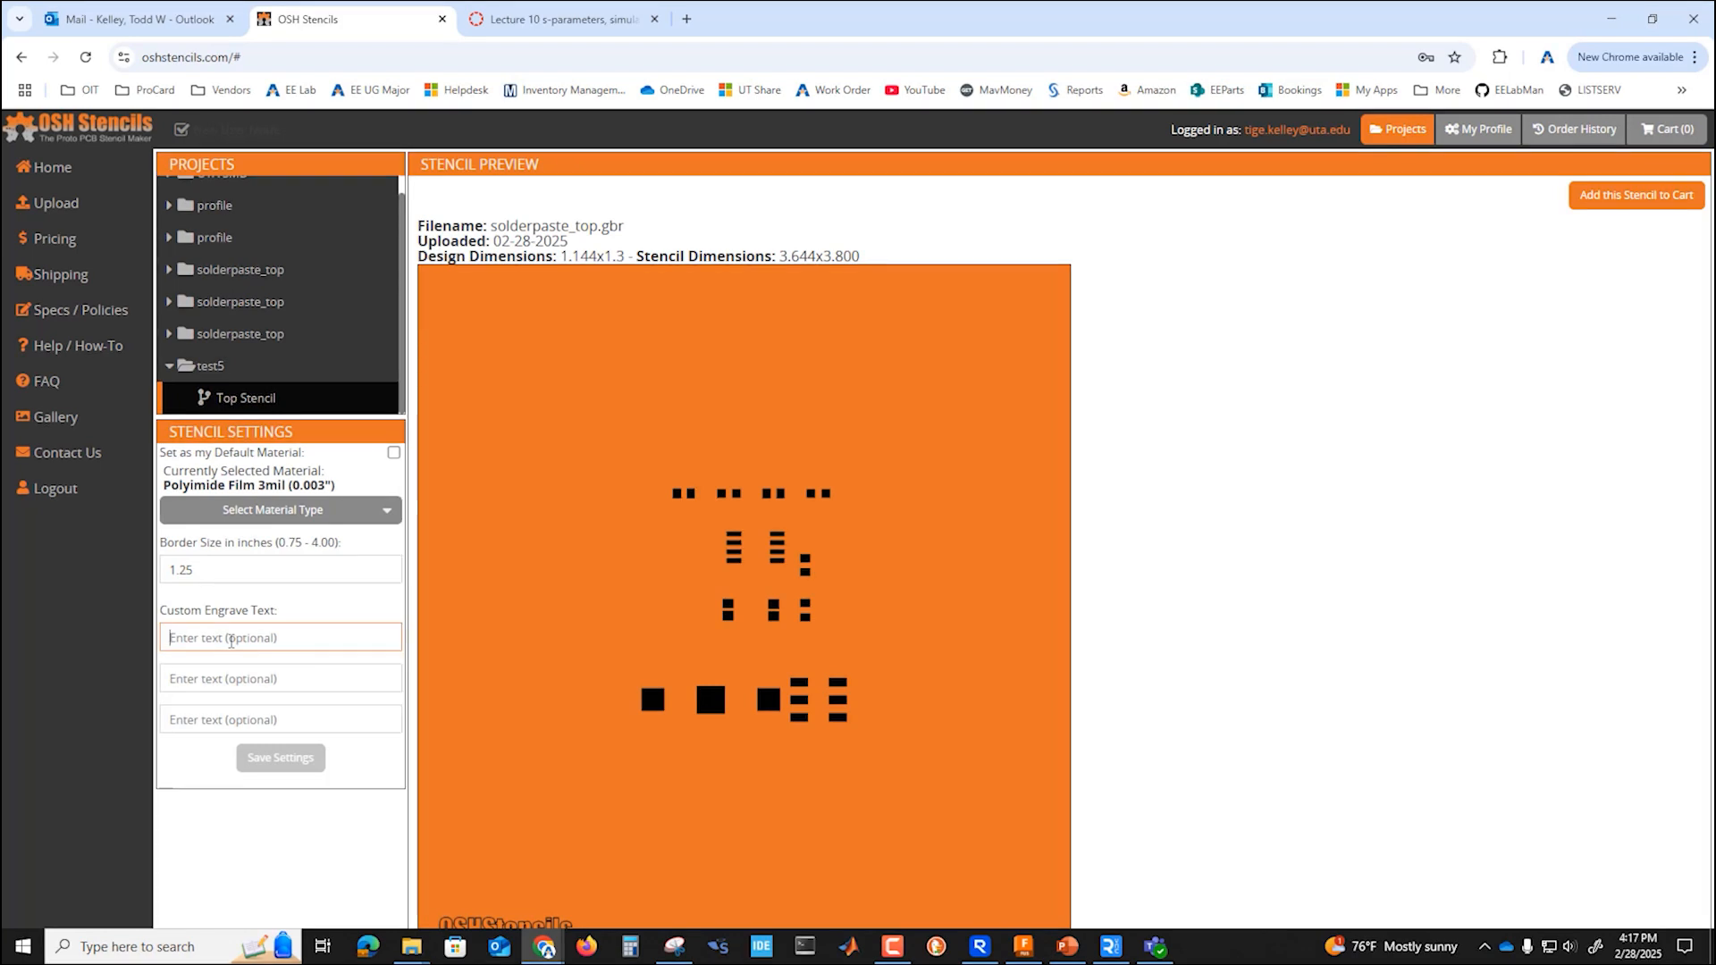
pyautogui.write('Bli')
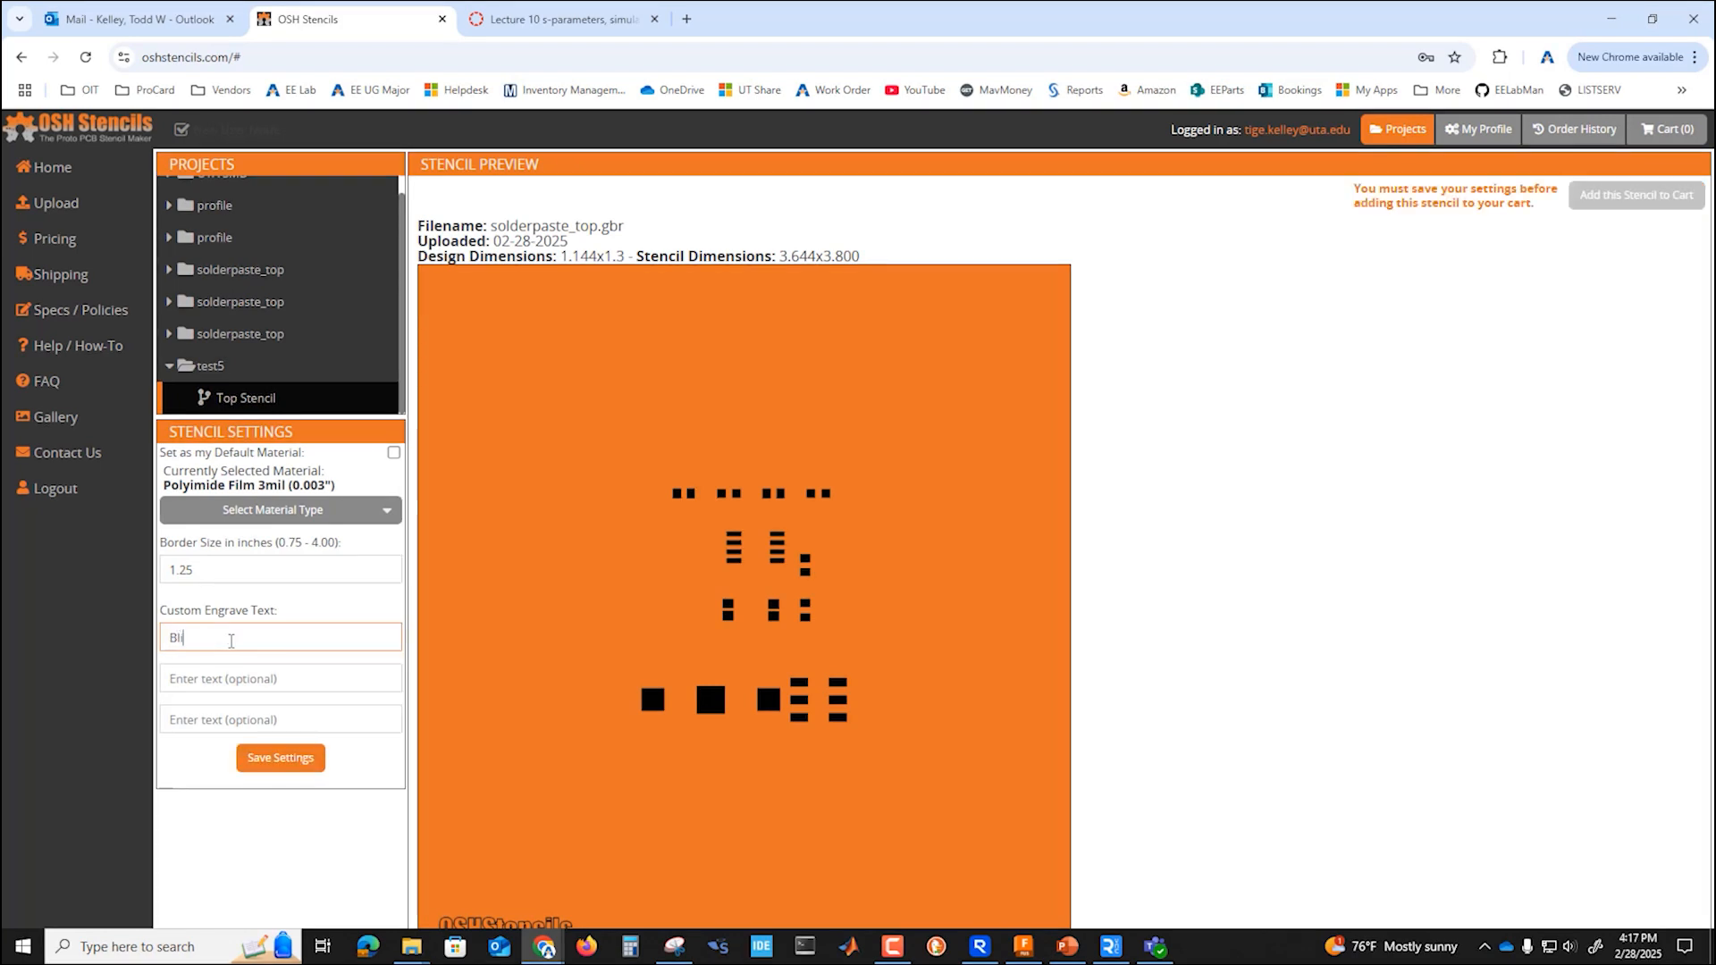
pyautogui.write('nk 5.')
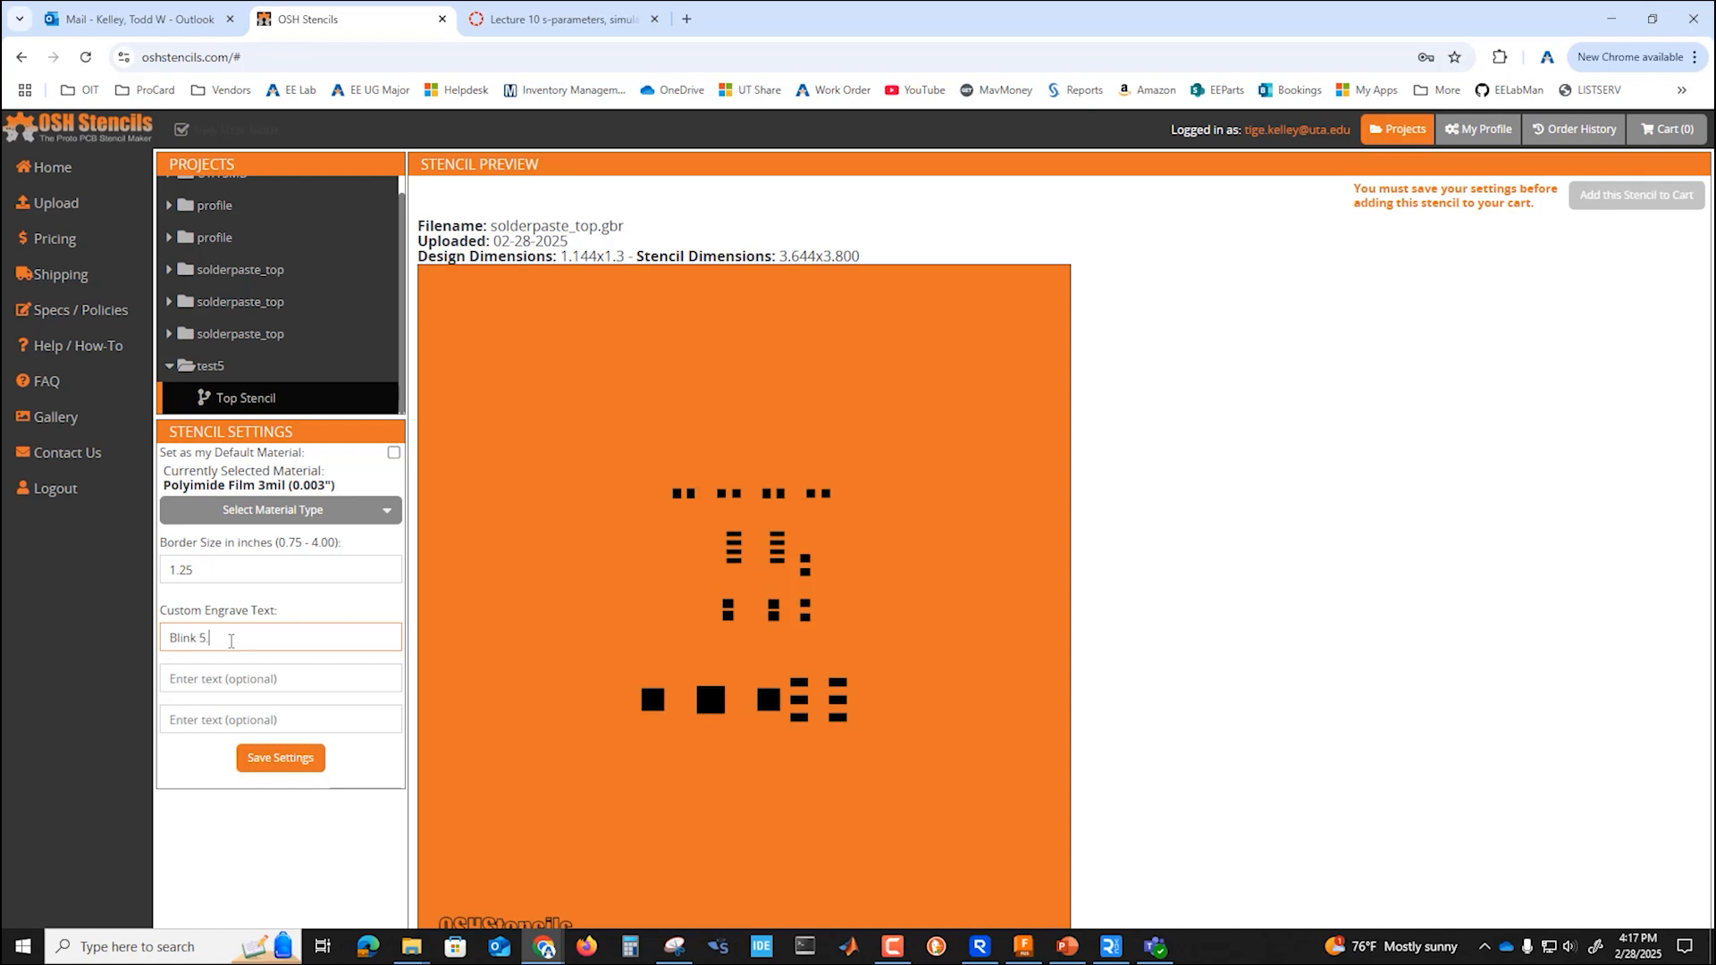
pyautogui.write('6')
pyautogui.click(280, 758)
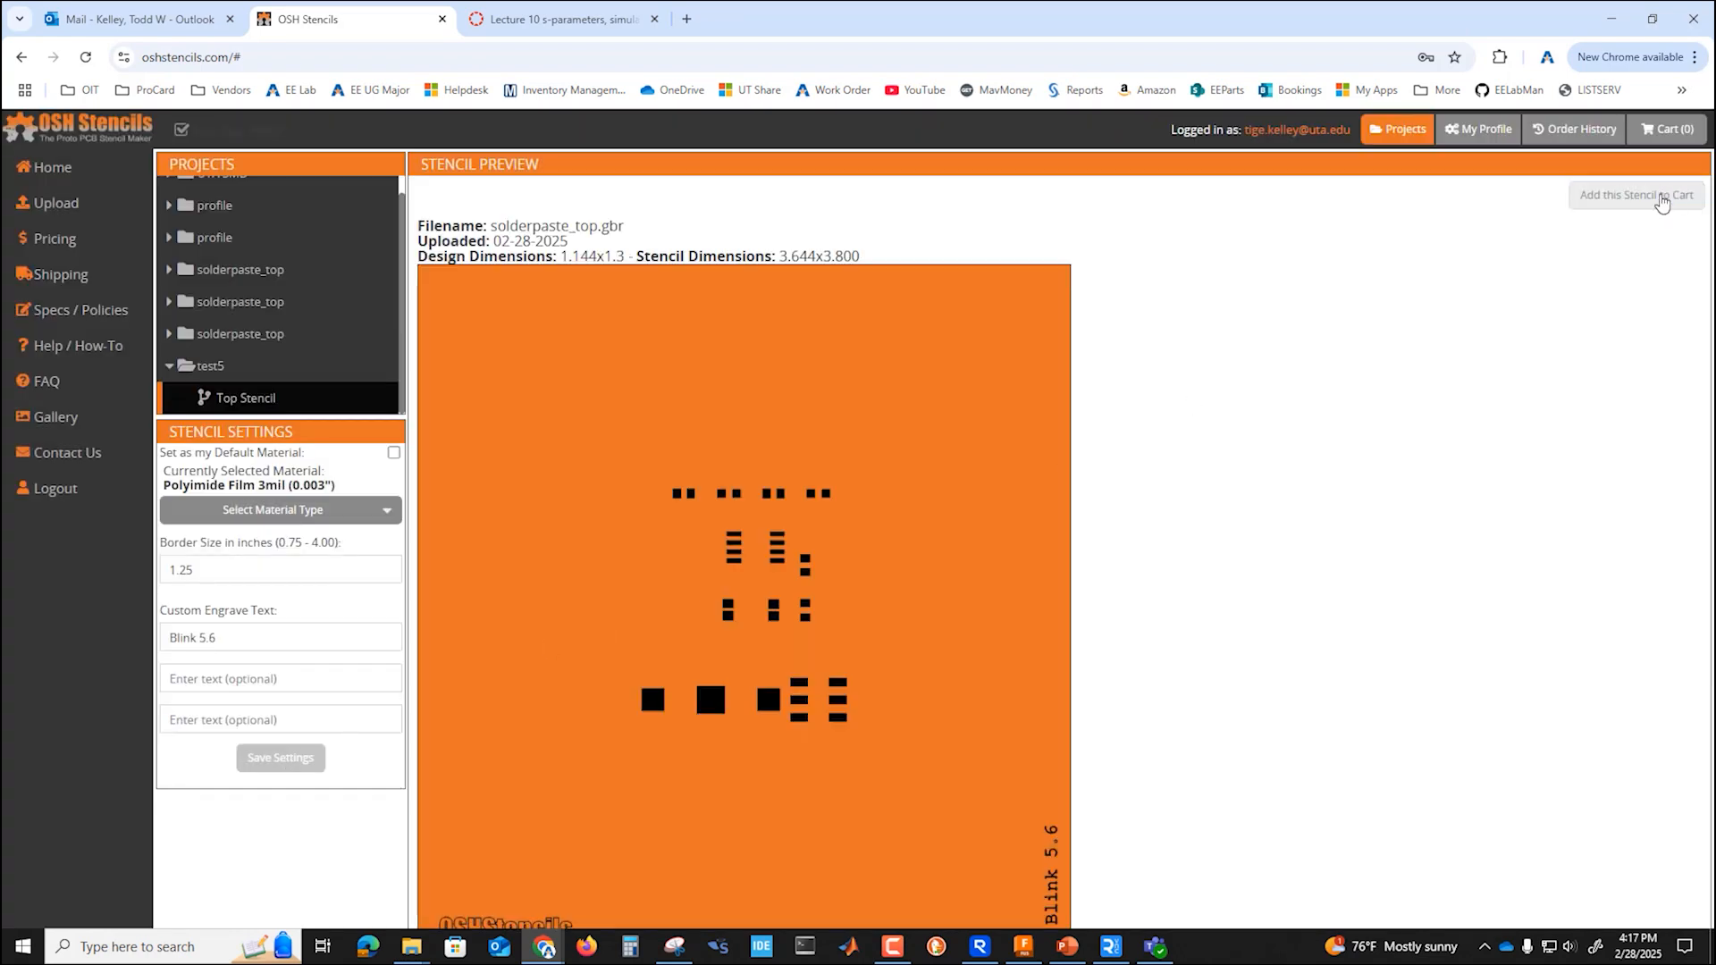
# Add the top stencil to the cart, then open the cart, dismiss the new user wizard and show the price details
pyautogui.click(1658, 203)
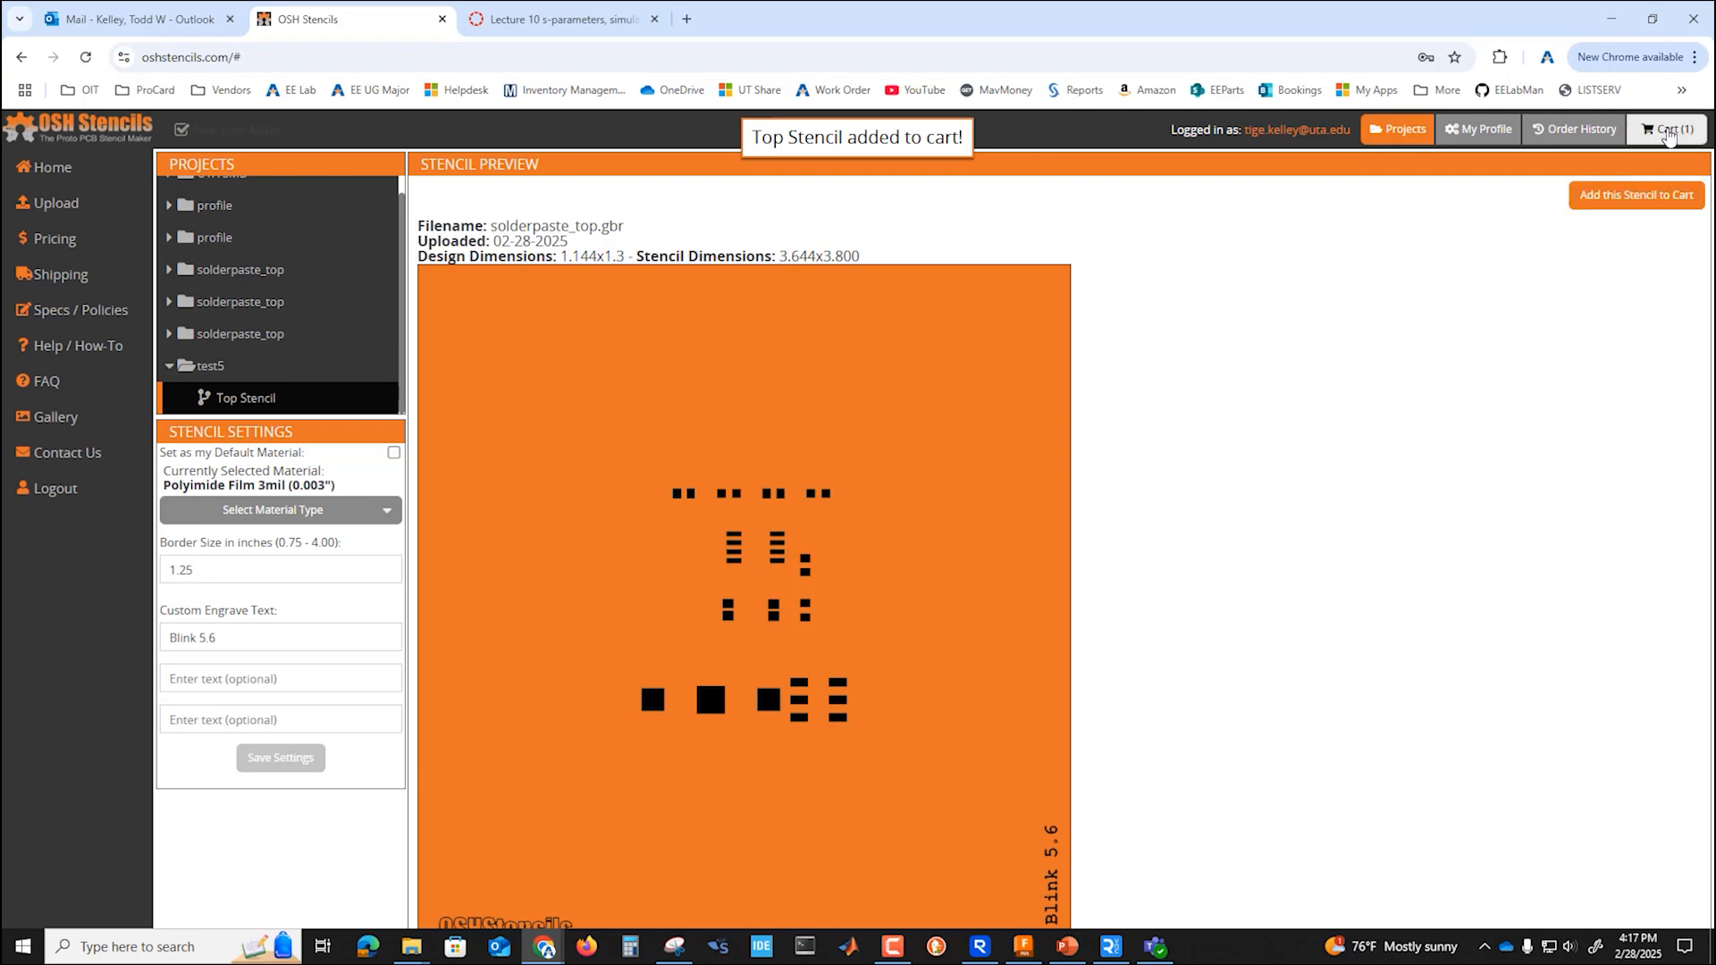
pyautogui.click(1668, 128)
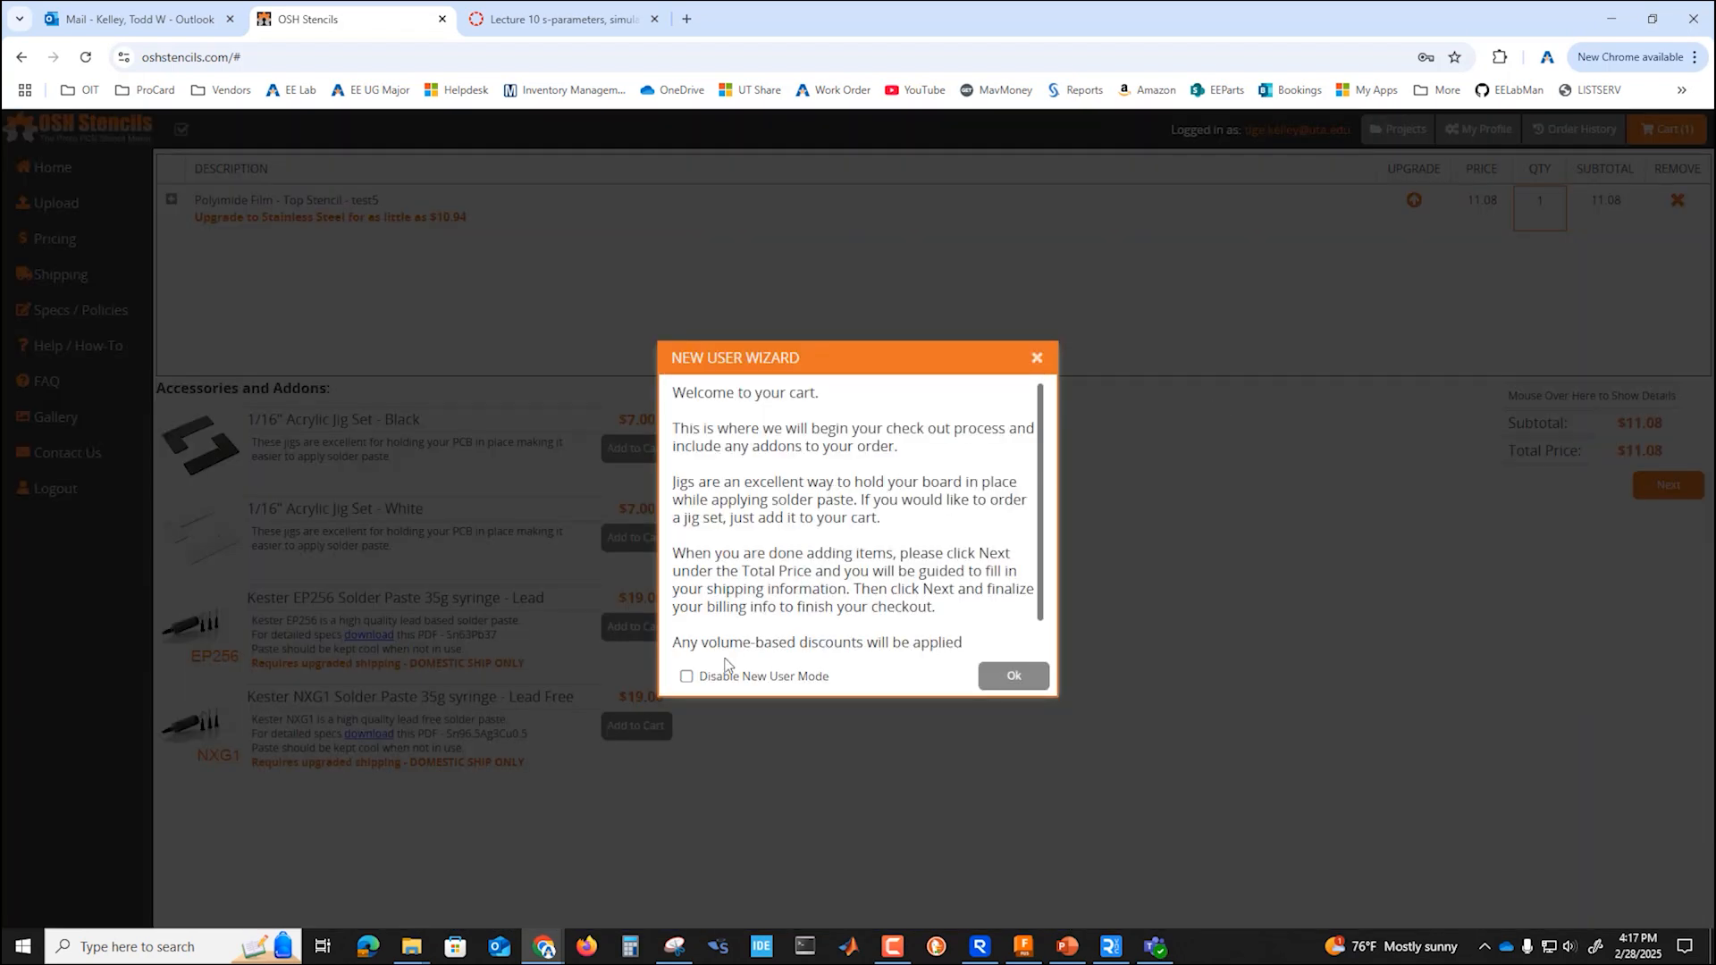
pyautogui.click(987, 681)
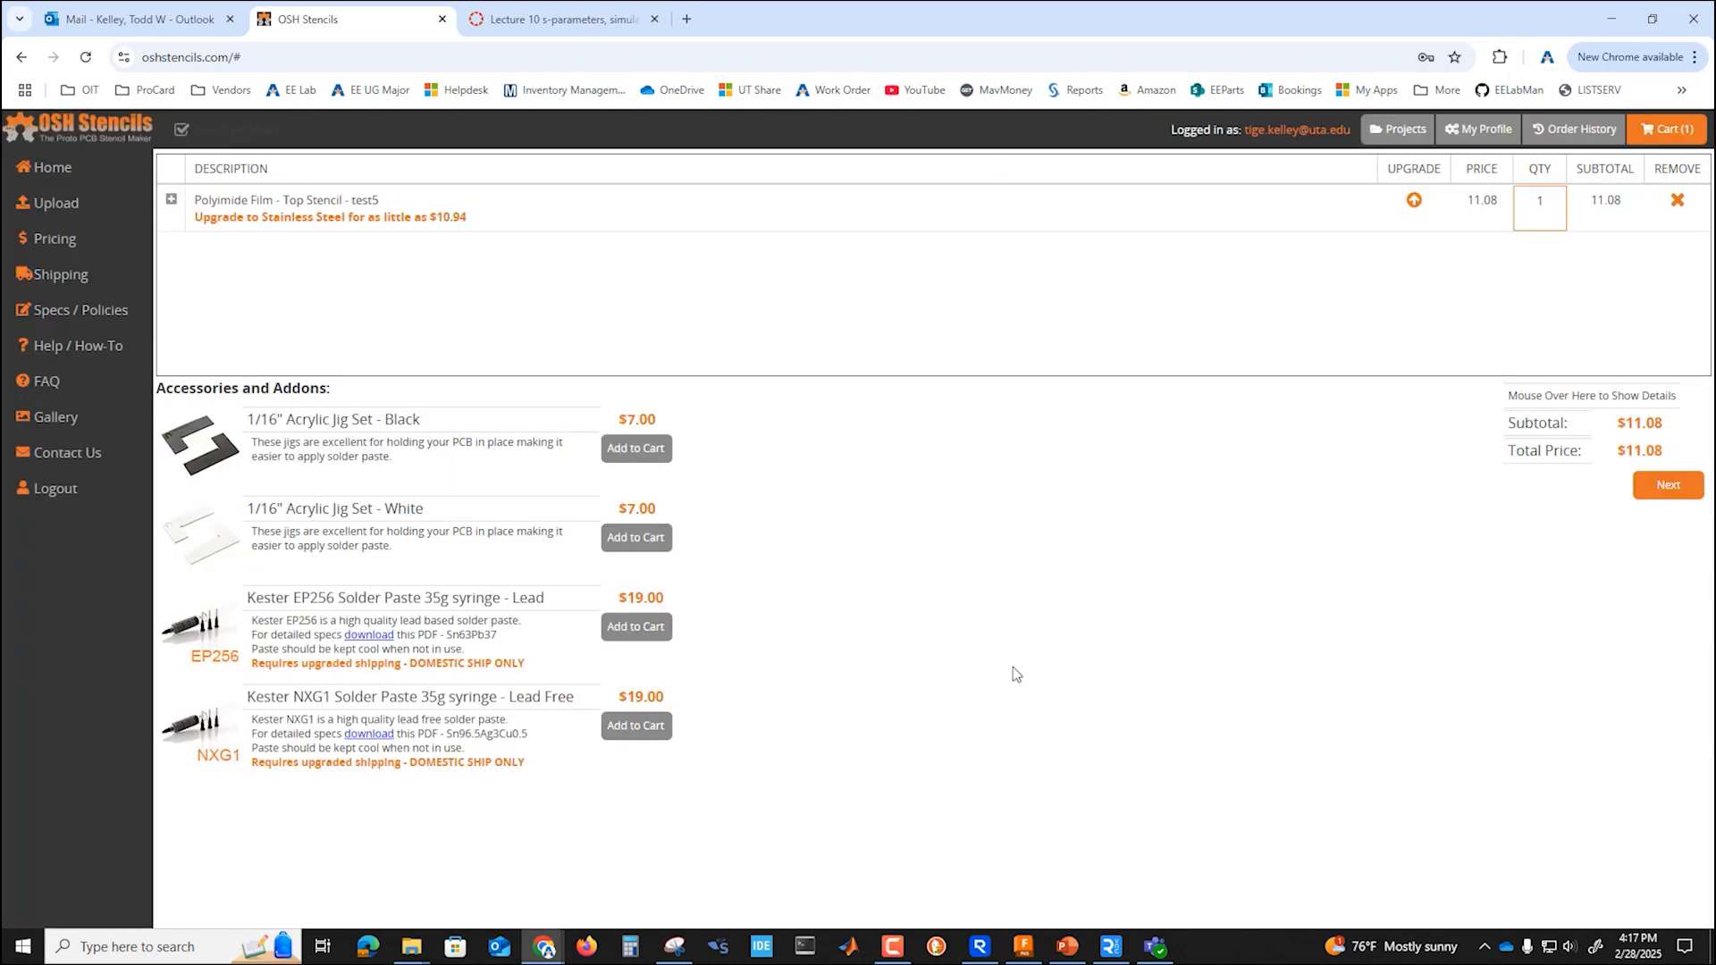
pyautogui.moveTo(1580, 436)
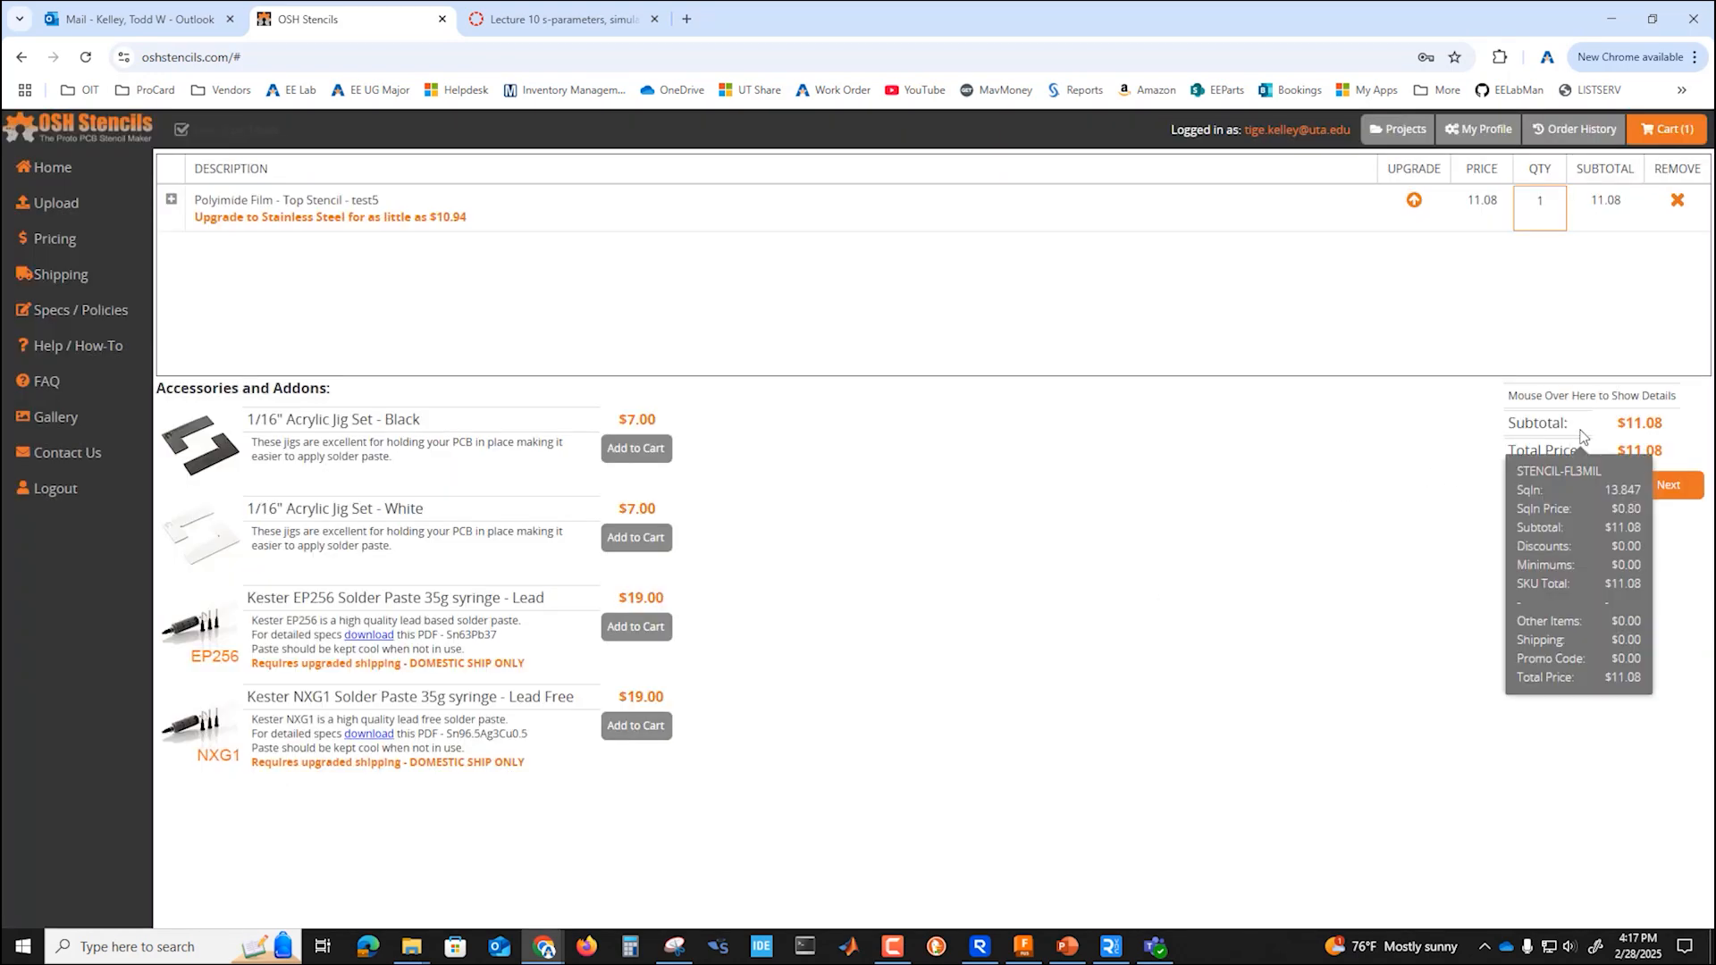